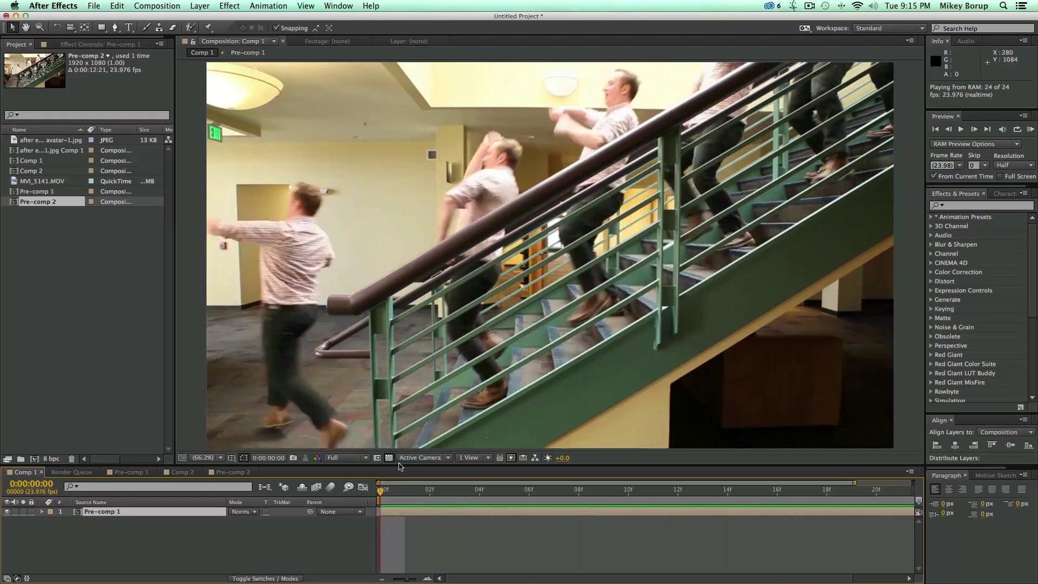
# - Create a new composition named Aaron
pyautogui.press('super+n')
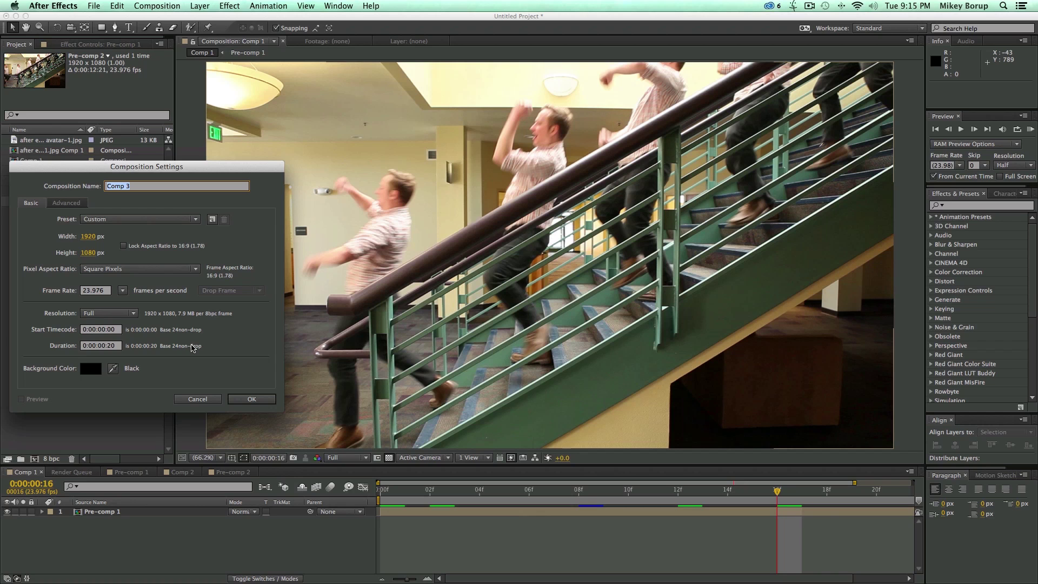
pyautogui.write('Aaron')
pyautogui.press('Return')
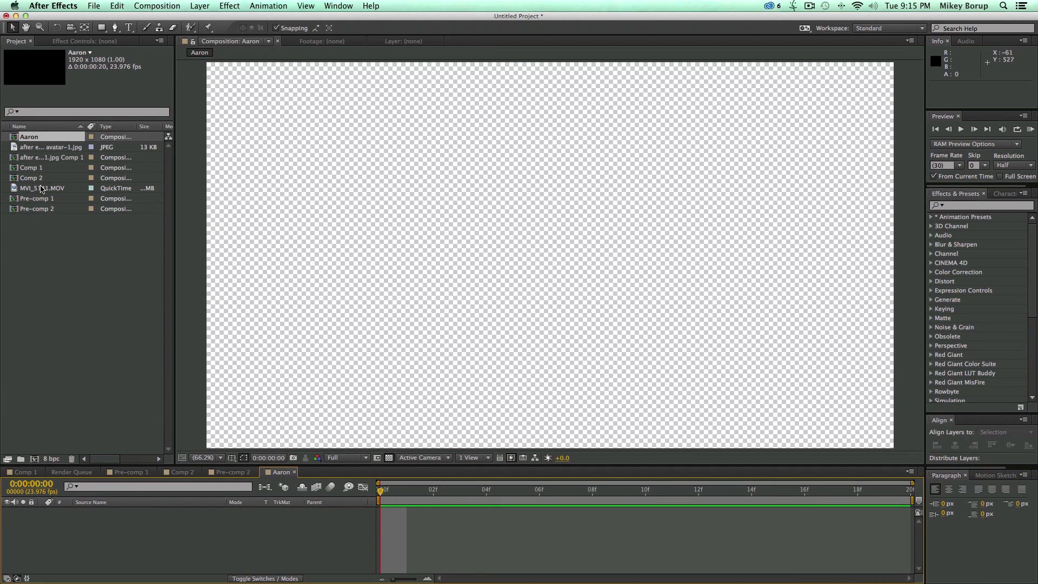
# - Add MVI_5141.MOV to the Aaron comp and shift its layer about two seconds earlier
pyautogui.moveTo(42, 189); pyautogui.dragTo(549, 252)
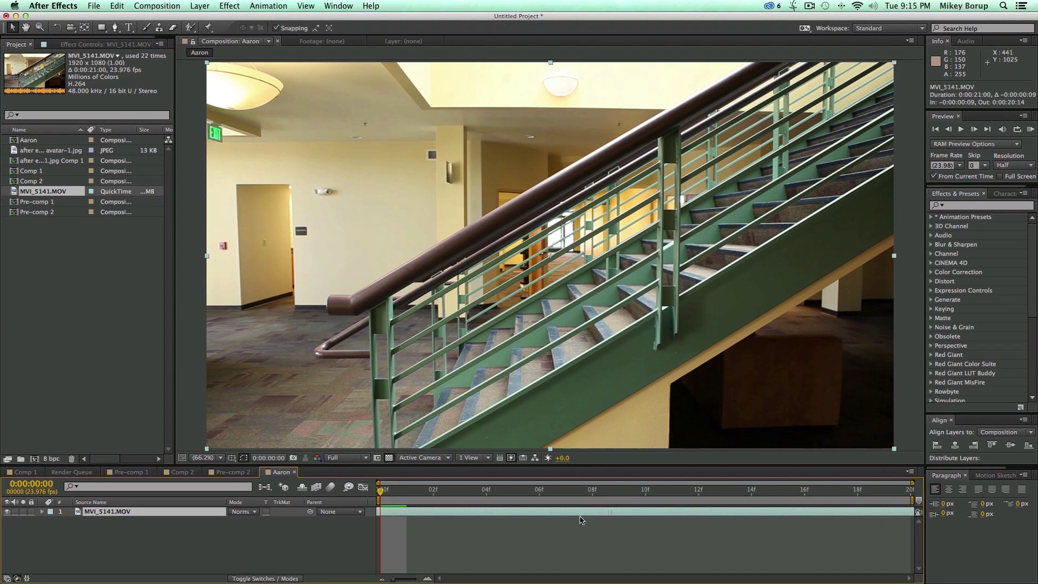
pyautogui.moveTo(873, 520); pyautogui.dragTo(791, 519)
pyautogui.moveTo(529, 513); pyautogui.dragTo(835, 512)
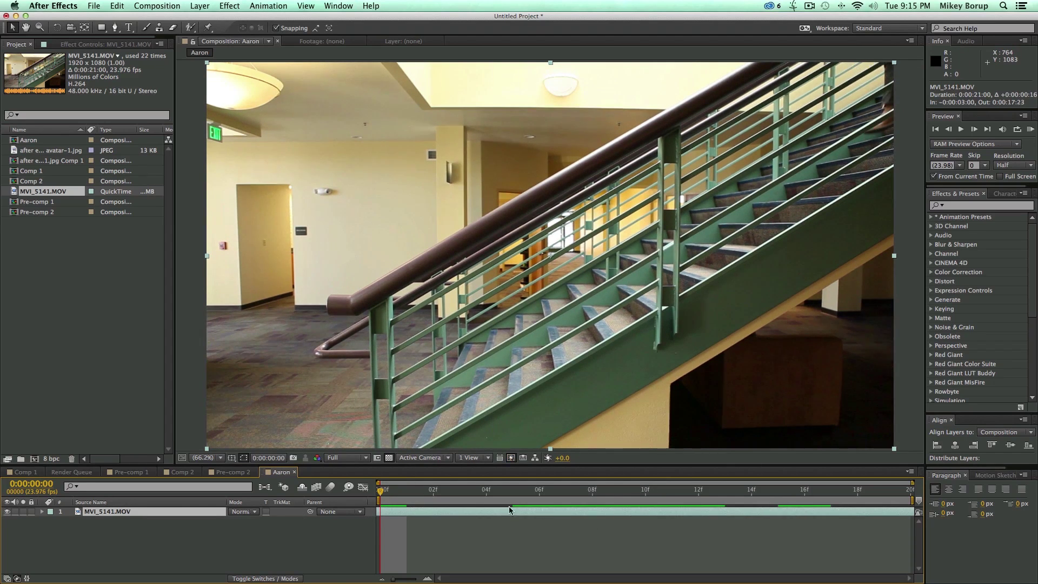
pyautogui.moveTo(485, 514); pyautogui.dragTo(591, 517)
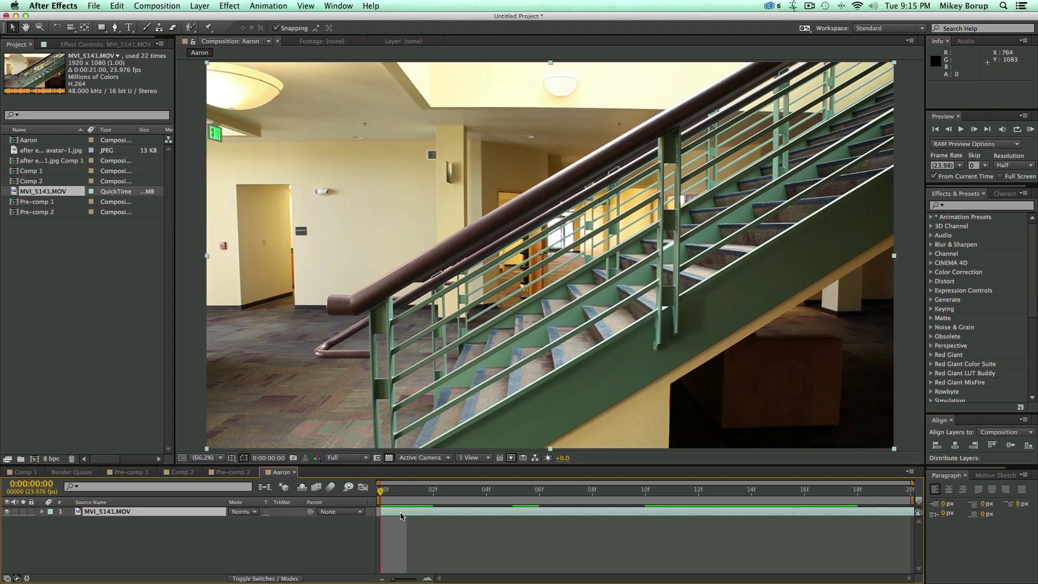
# - Change the Aaron composition's duration to 10 seconds
pyautogui.press('super+k')
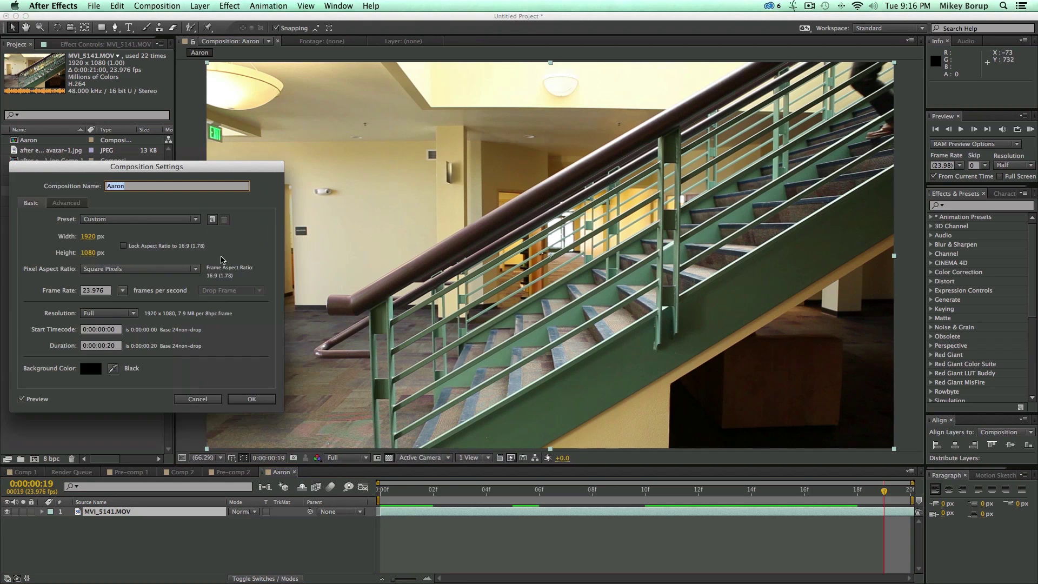
pyautogui.click(113, 347)
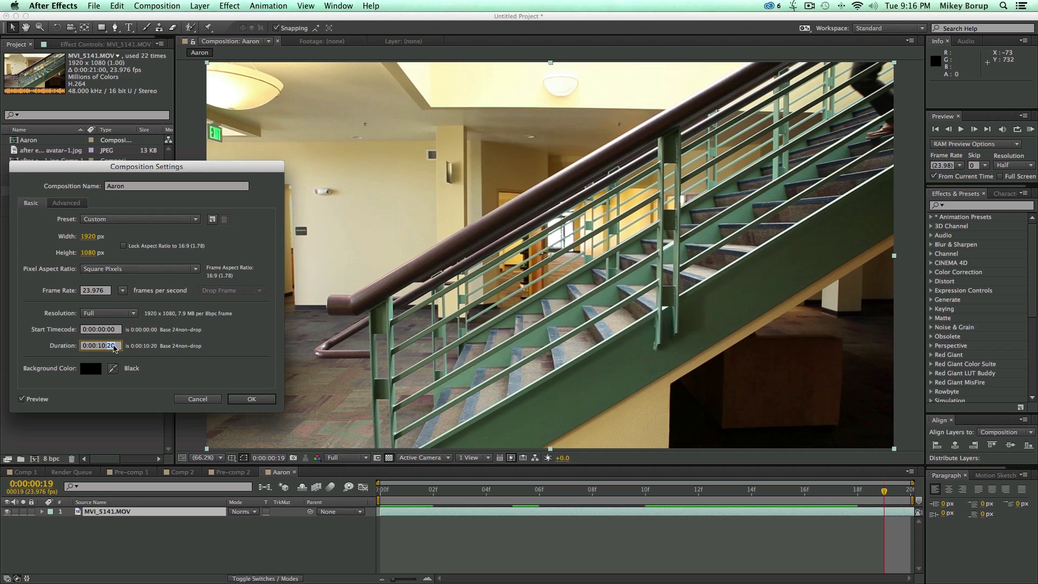
pyautogui.click(254, 399)
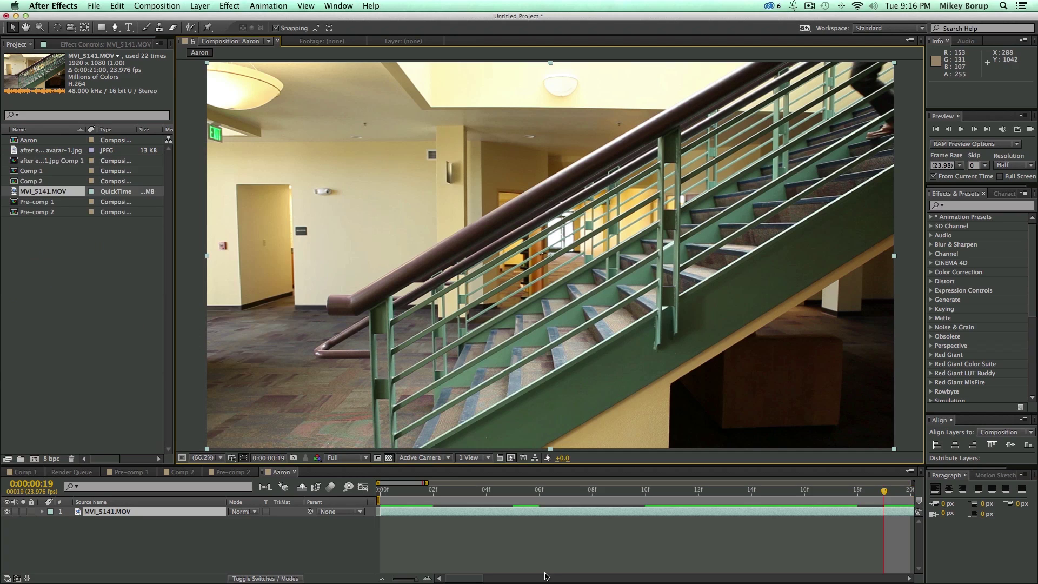
# - Trim the stair clip so it ends at 0:00:07:03
pyautogui.moveTo(426, 484); pyautogui.dragTo(957, 491)
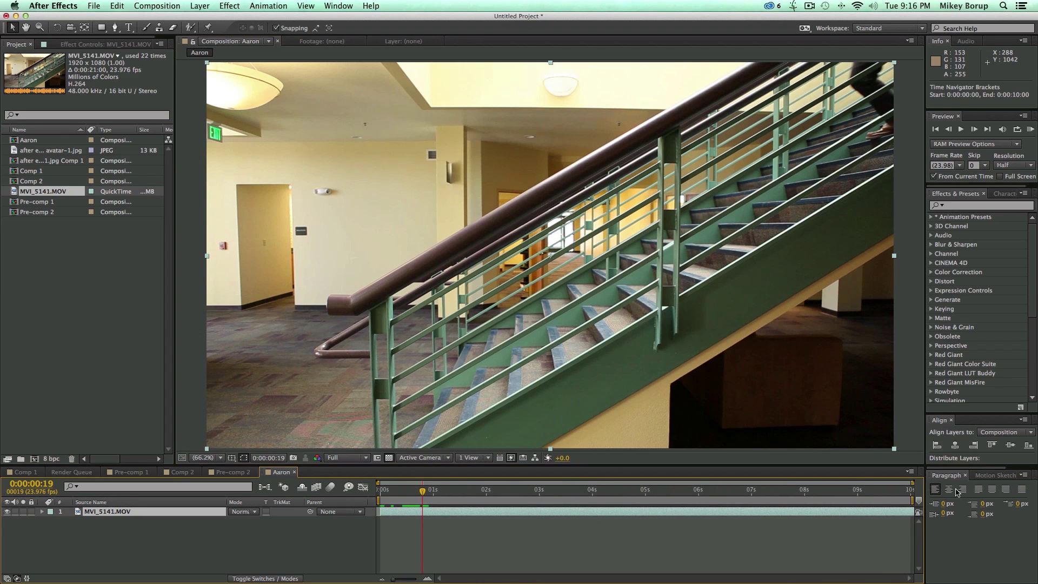
pyautogui.moveTo(416, 497); pyautogui.dragTo(756, 509)
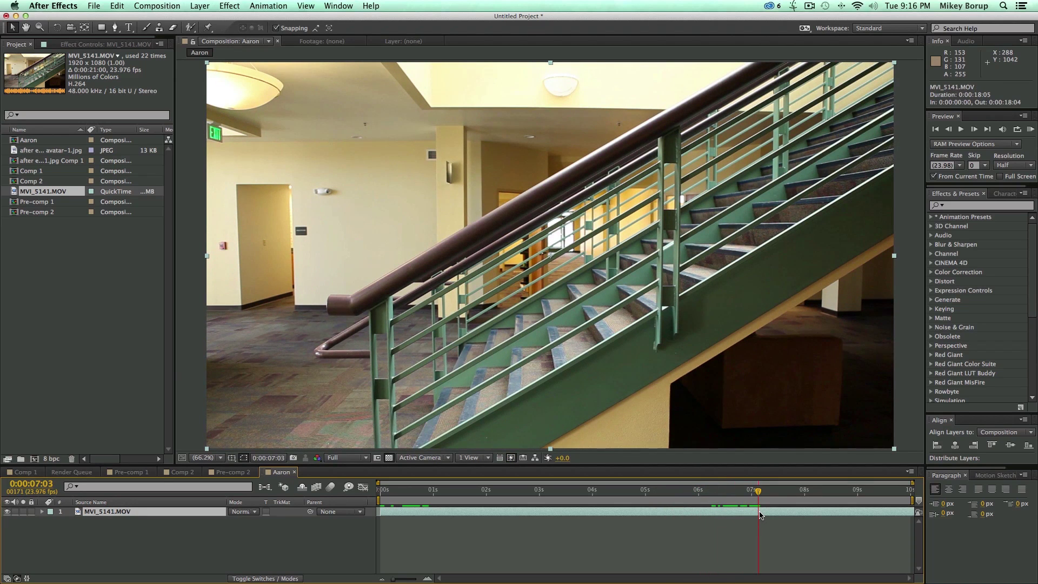
pyautogui.hotkey('alt', ']')
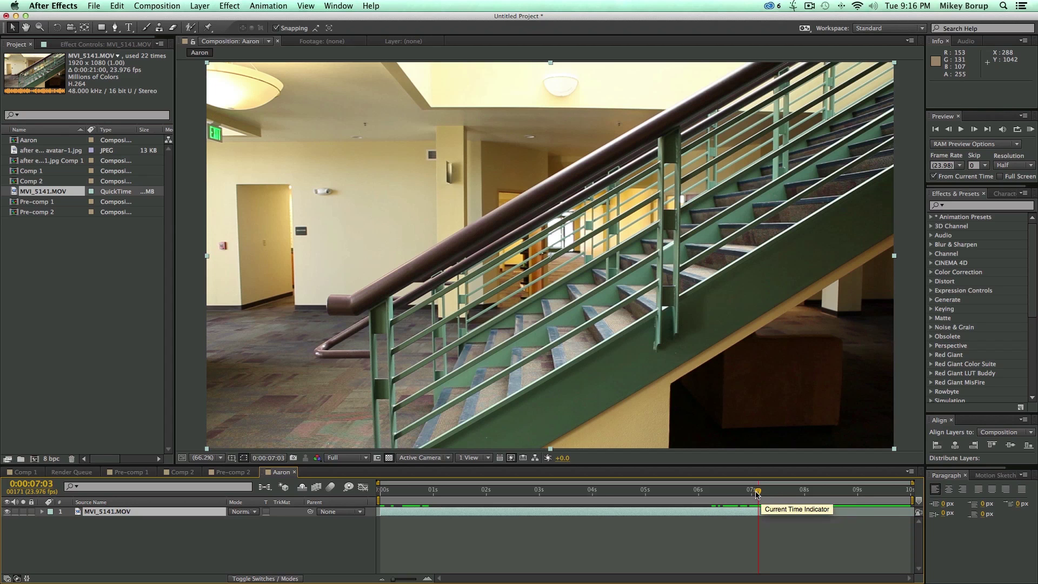
# - Preview the trimmed clip from the start, then select the stair footage layer at an early frame
pyautogui.moveTo(758, 494); pyautogui.dragTo(344, 495)
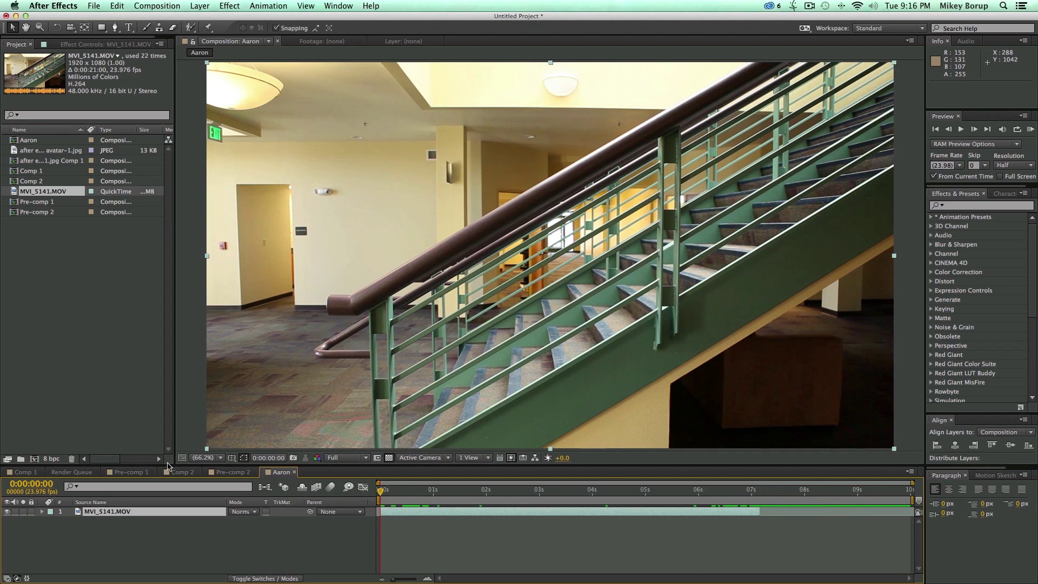
pyautogui.press('space')
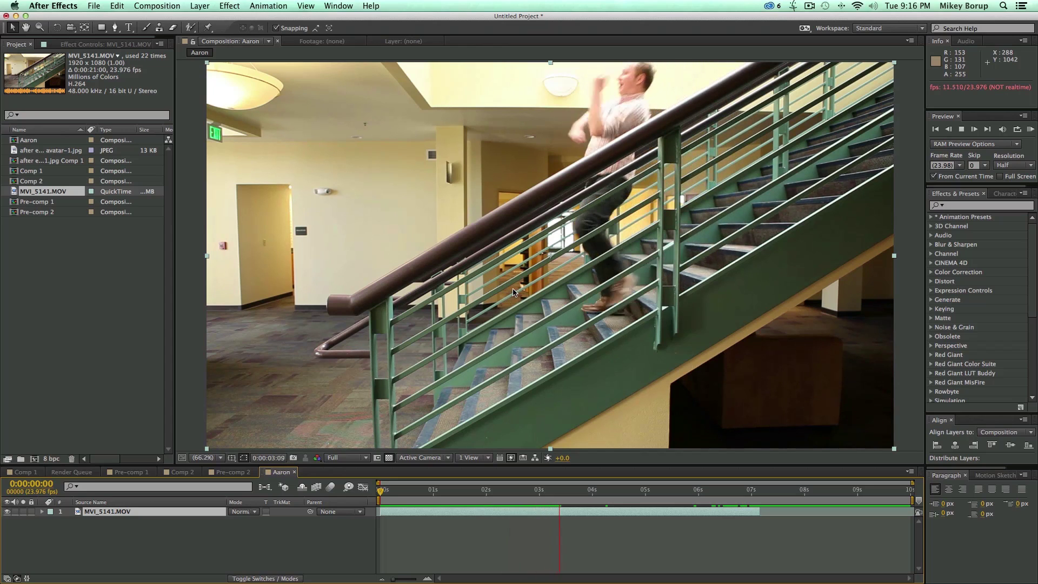
pyautogui.press('space')
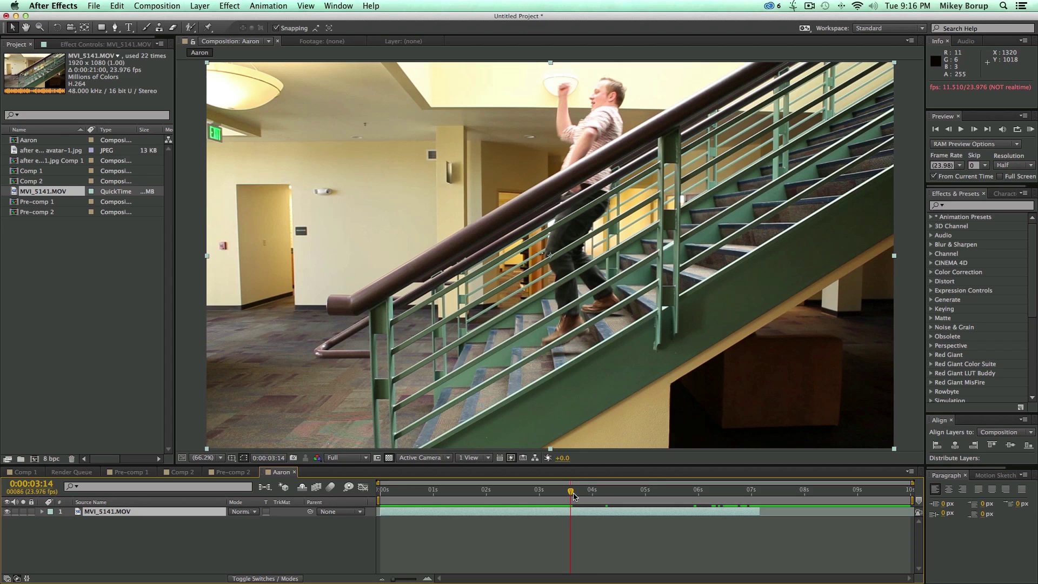
pyautogui.moveTo(574, 496); pyautogui.dragTo(466, 491)
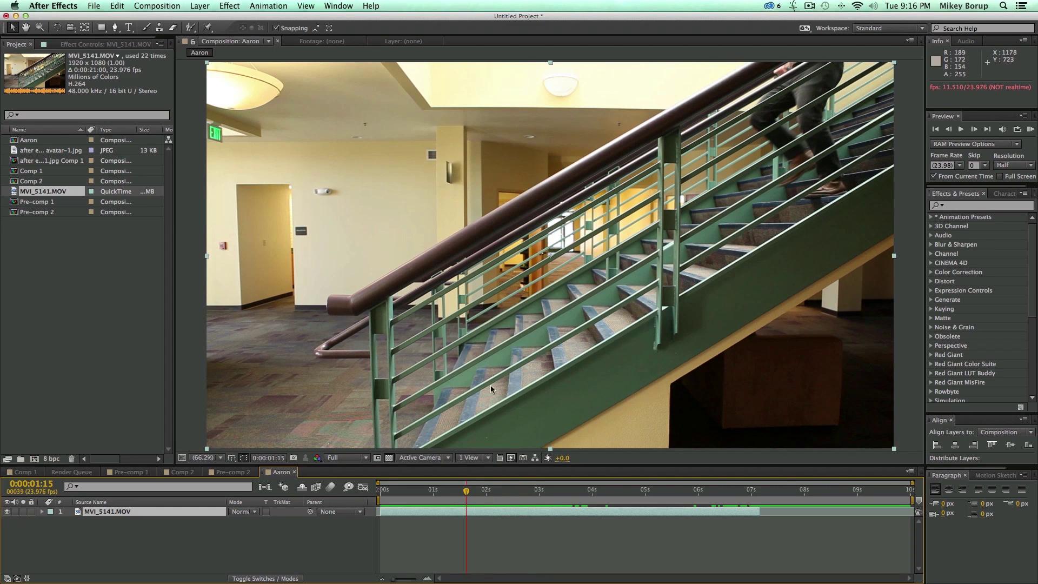
pyautogui.click(456, 514)
# - Switch to the Pen tool and set the viewer magnification to 50%
pyautogui.click(114, 27)
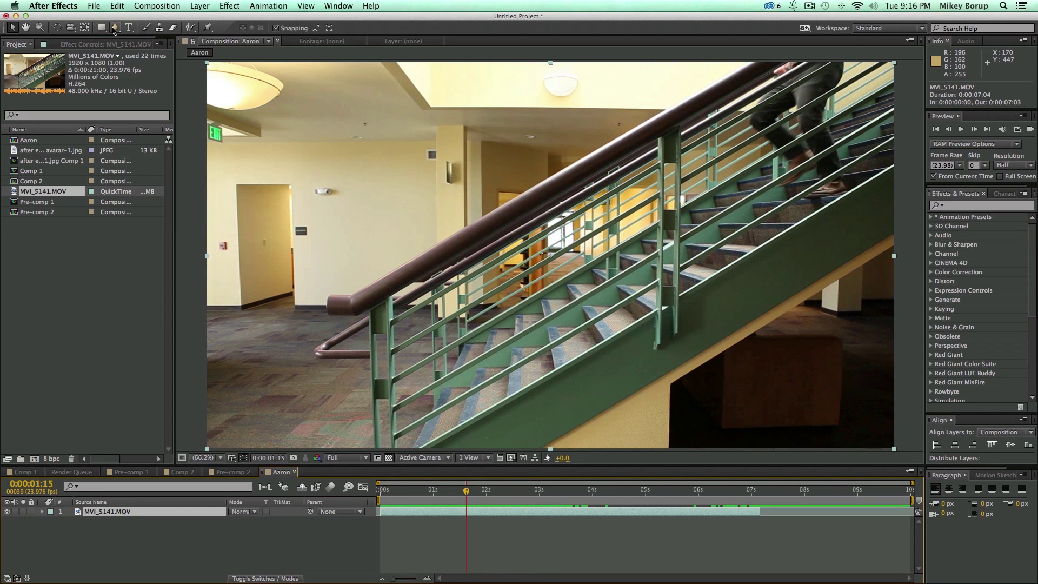
pyautogui.click(216, 458)
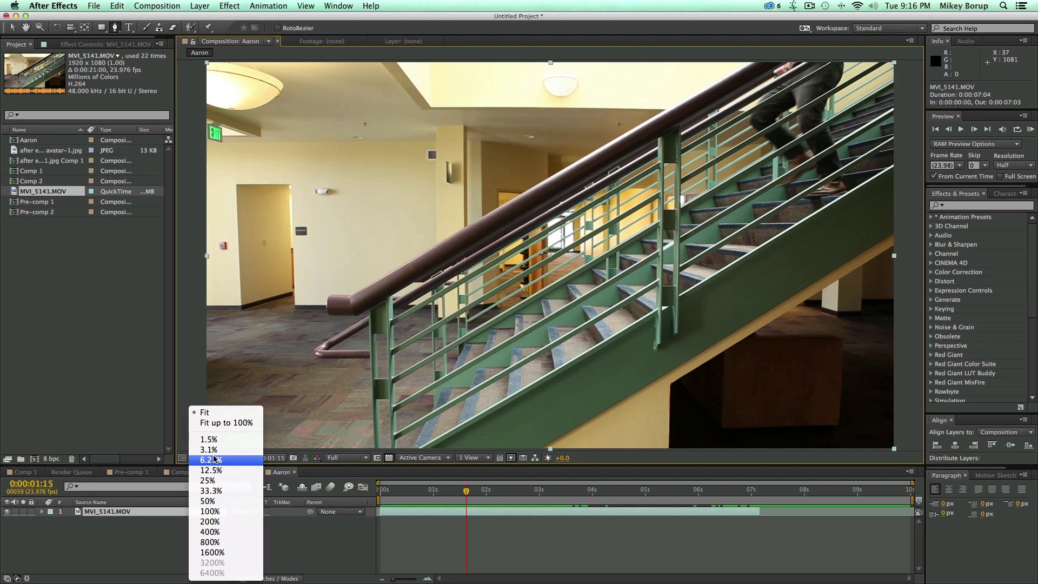
pyautogui.click(208, 501)
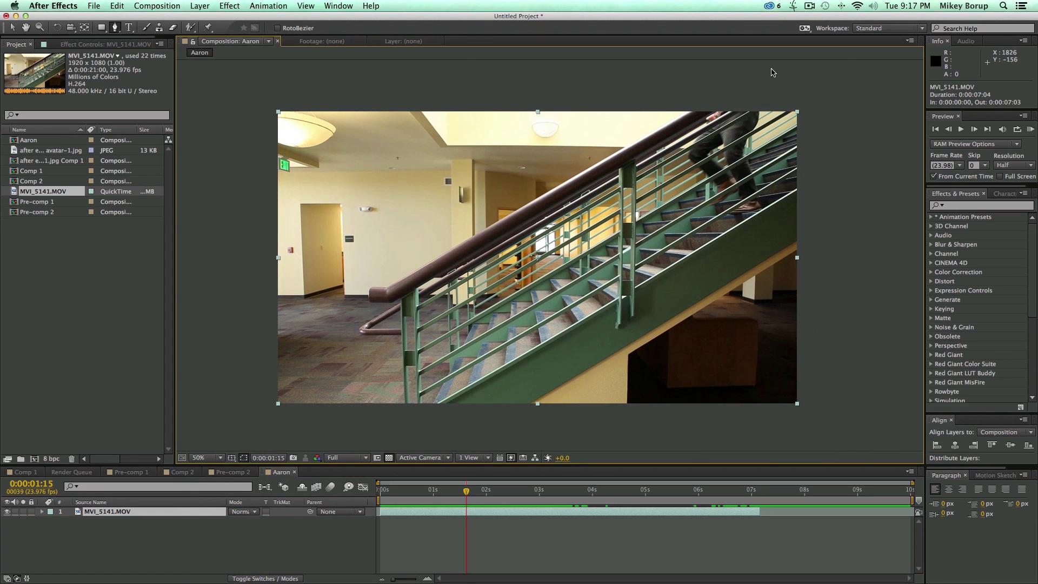
# - Draw a closed mask around the frame that excludes the top-right area beyond the man
pyautogui.click(771, 69)
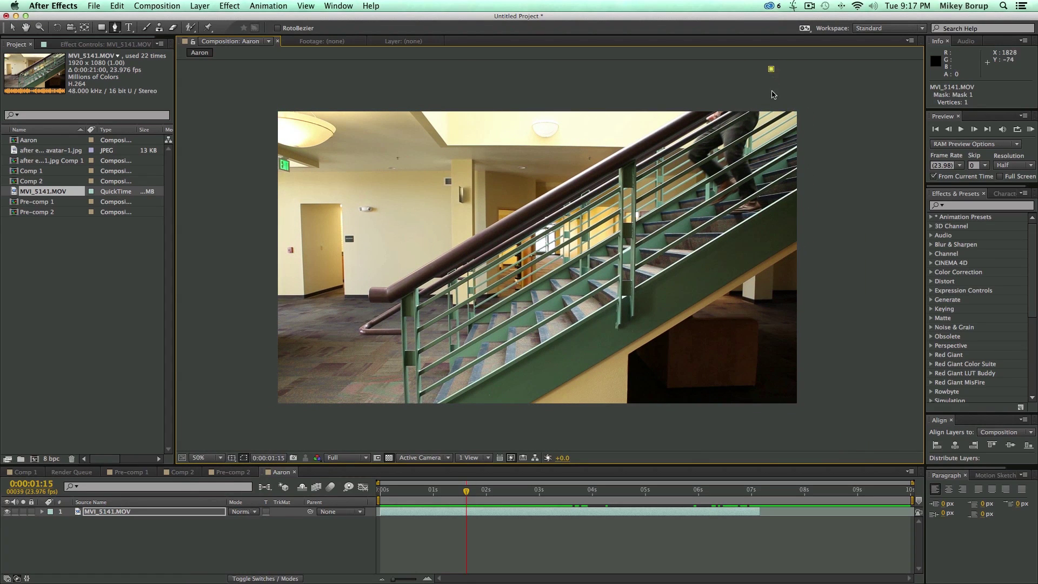
pyautogui.click(766, 128)
pyautogui.click(834, 429)
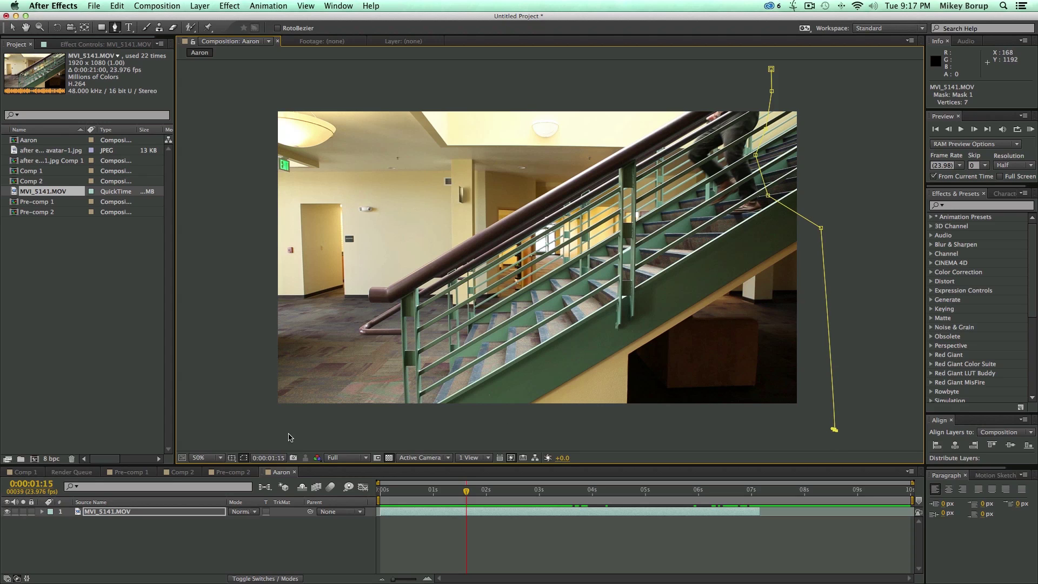
pyautogui.press('super+z')
pyautogui.click(828, 422)
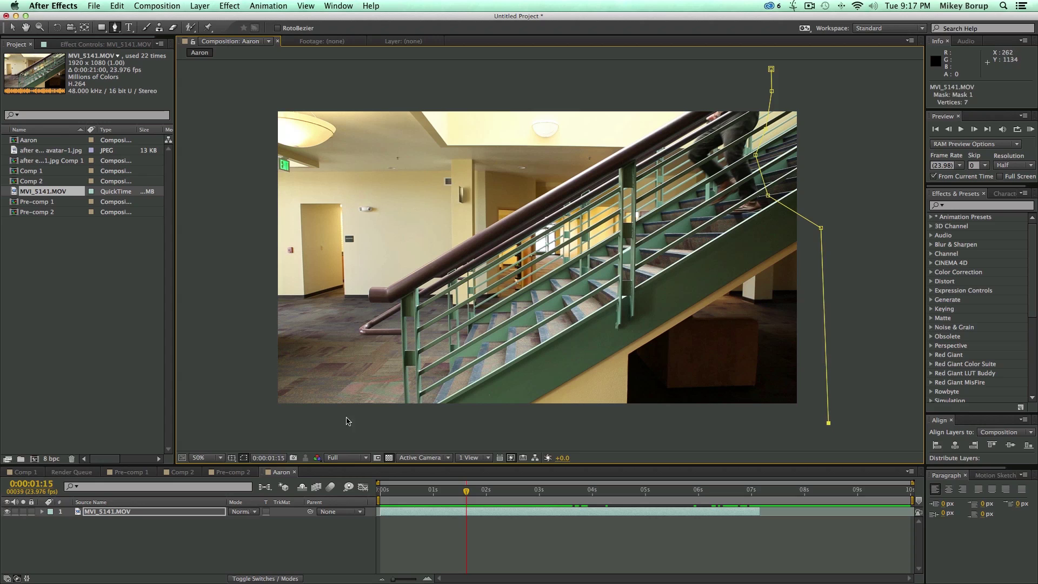
pyautogui.click(266, 423)
pyautogui.click(267, 92)
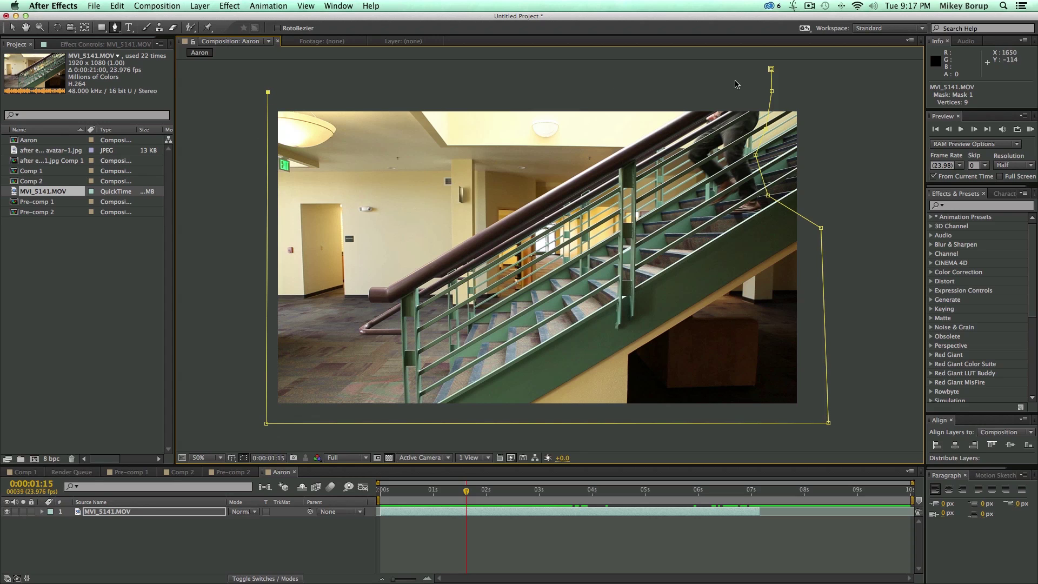
pyautogui.click(772, 69)
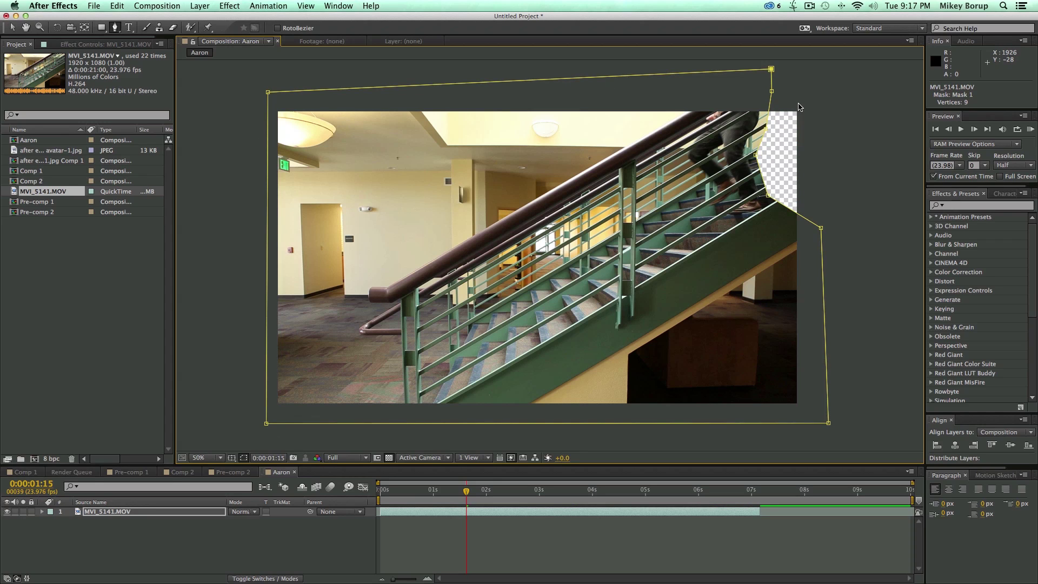
# - Expand the layer to Mask 1 and set the first Mask Path keyframe
pyautogui.click(42, 512)
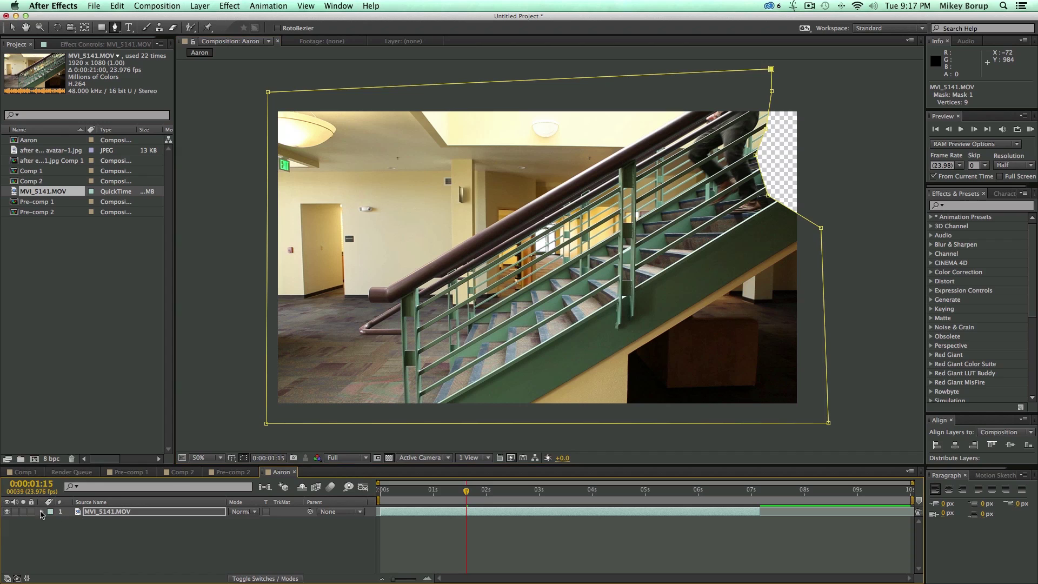
pyautogui.click(51, 521)
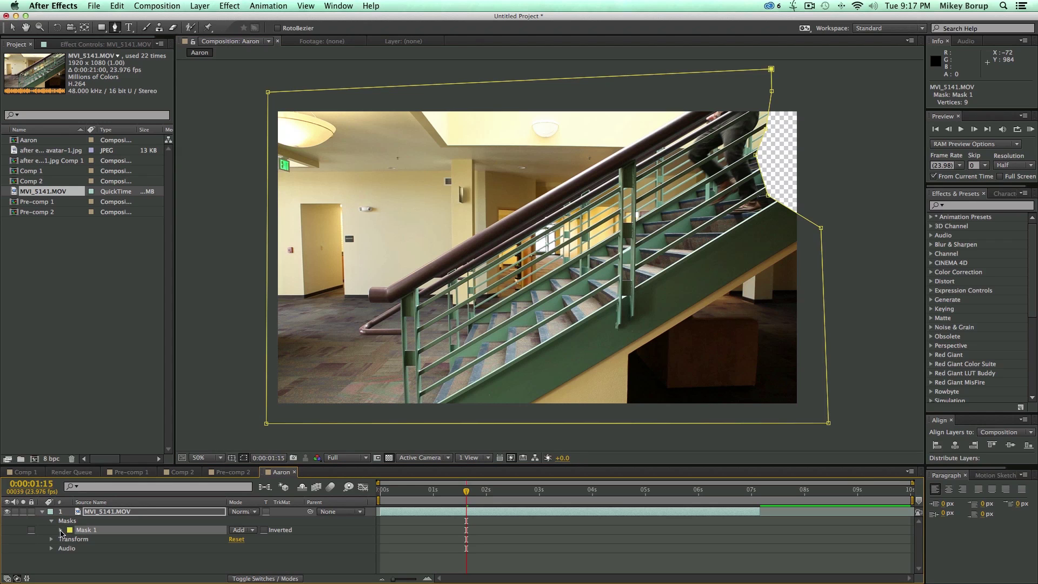
pyautogui.click(61, 530)
pyautogui.click(80, 540)
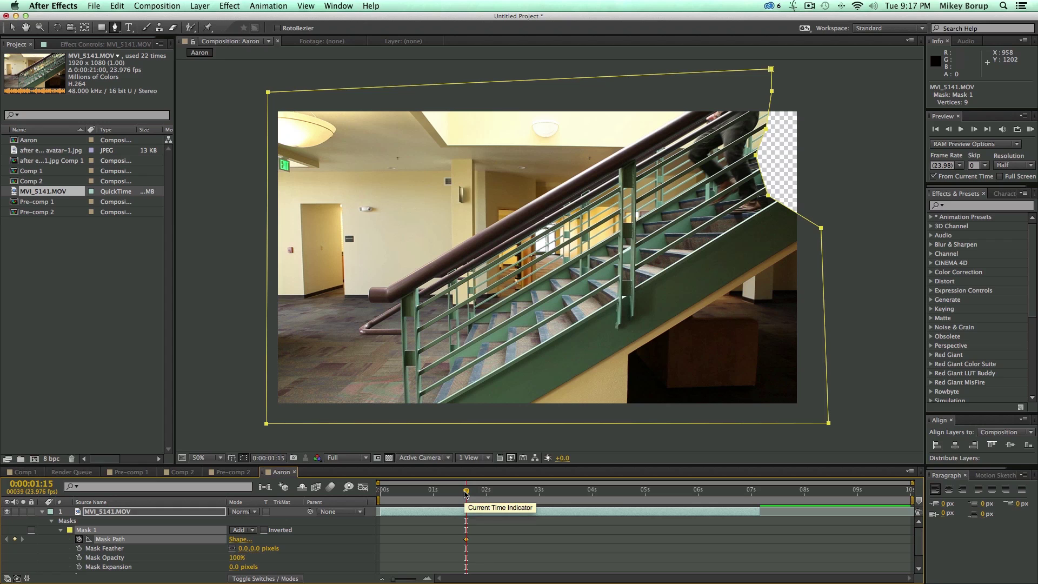
# - Two frames earlier, reshape the mask's right-side points to fit around the man
pyautogui.moveTo(466, 492); pyautogui.dragTo(456, 492)
pyautogui.press('pageup')
pyautogui.press('pageup')
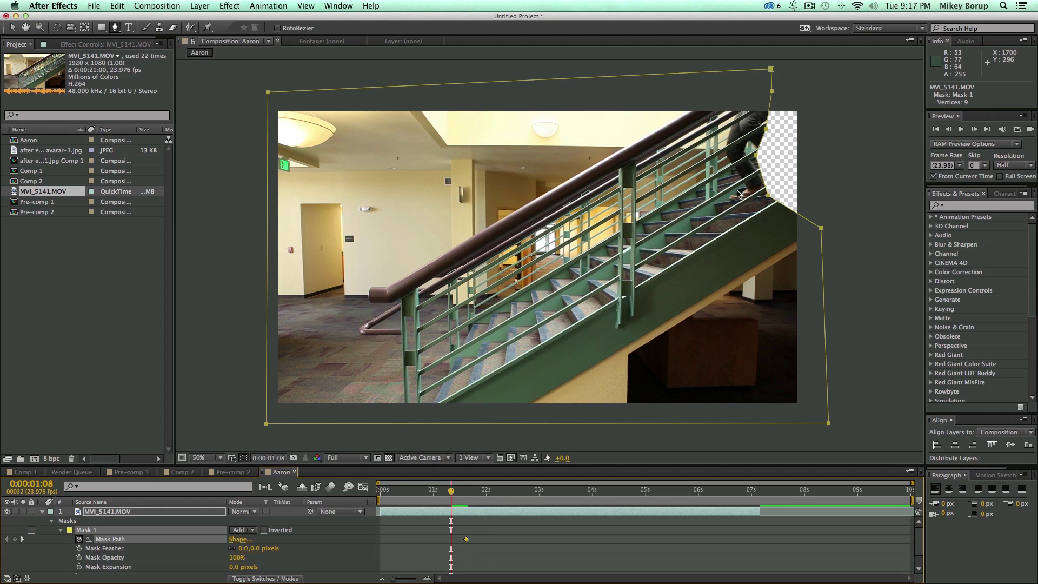
pyautogui.moveTo(756, 154); pyautogui.dragTo(761, 155)
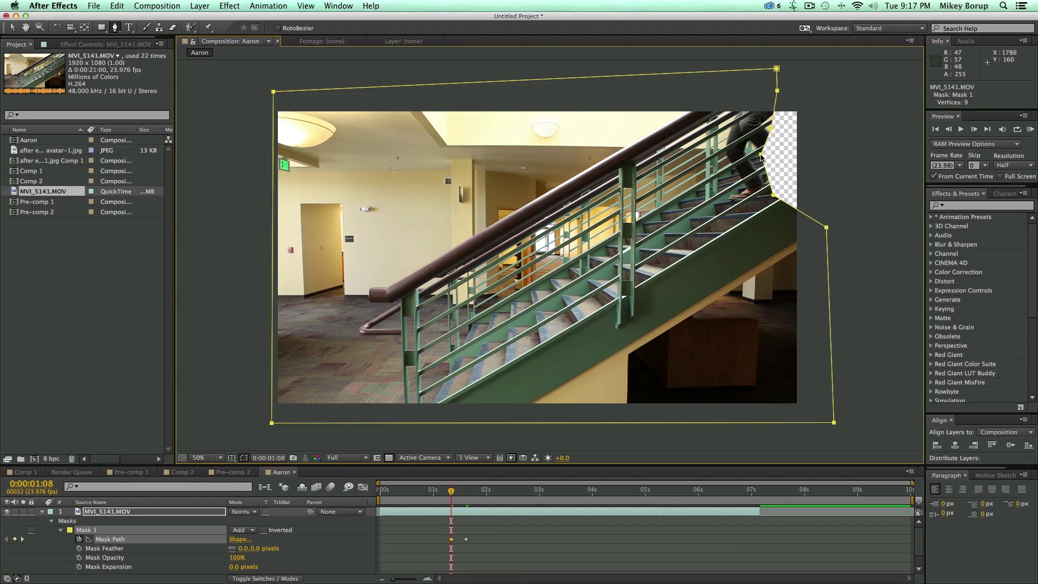
pyautogui.press('super+z')
pyautogui.press('v')
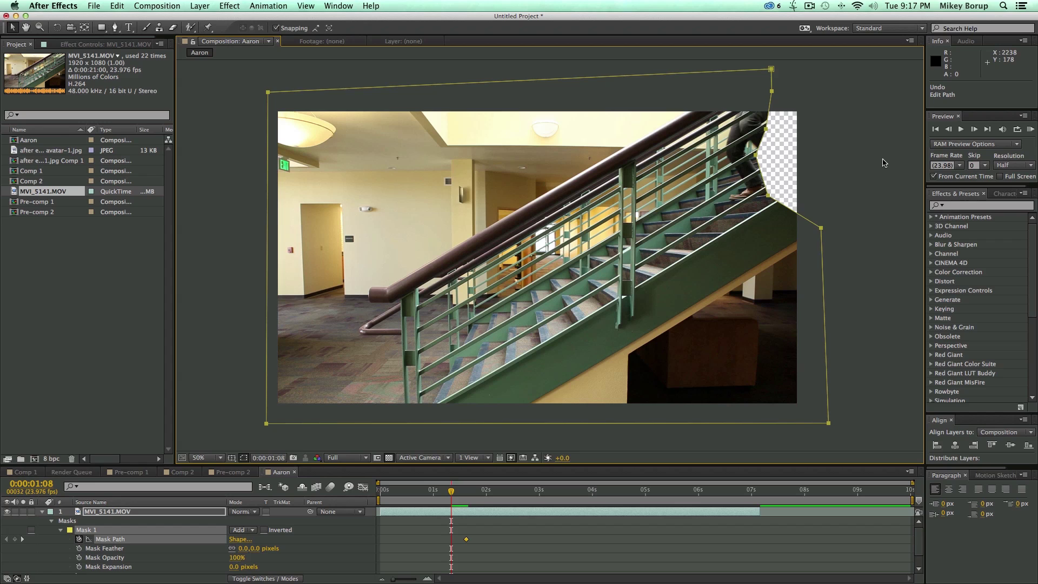
pyautogui.click(884, 162)
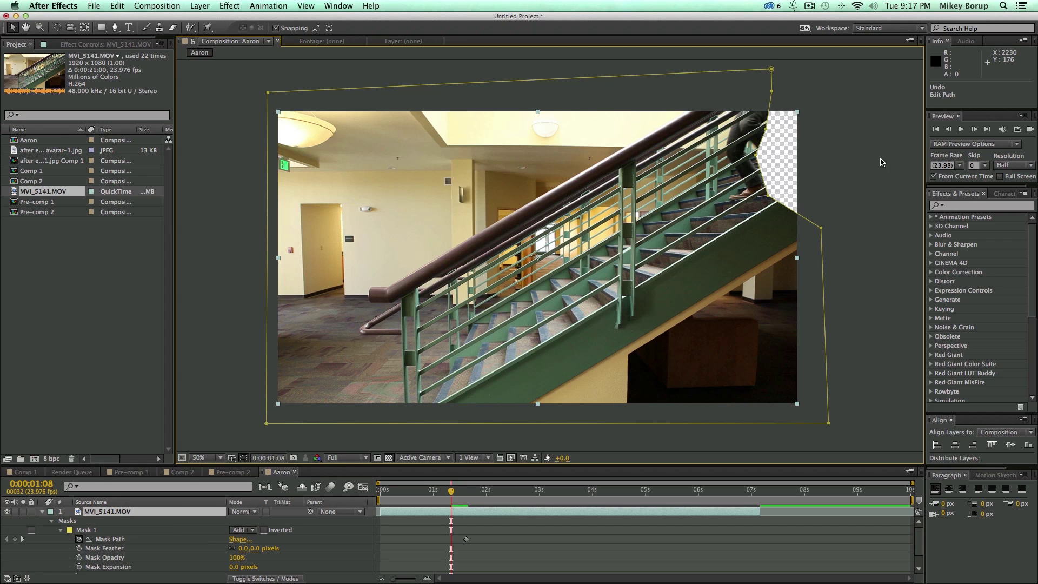
pyautogui.moveTo(757, 153); pyautogui.dragTo(819, 139)
pyautogui.click(771, 91)
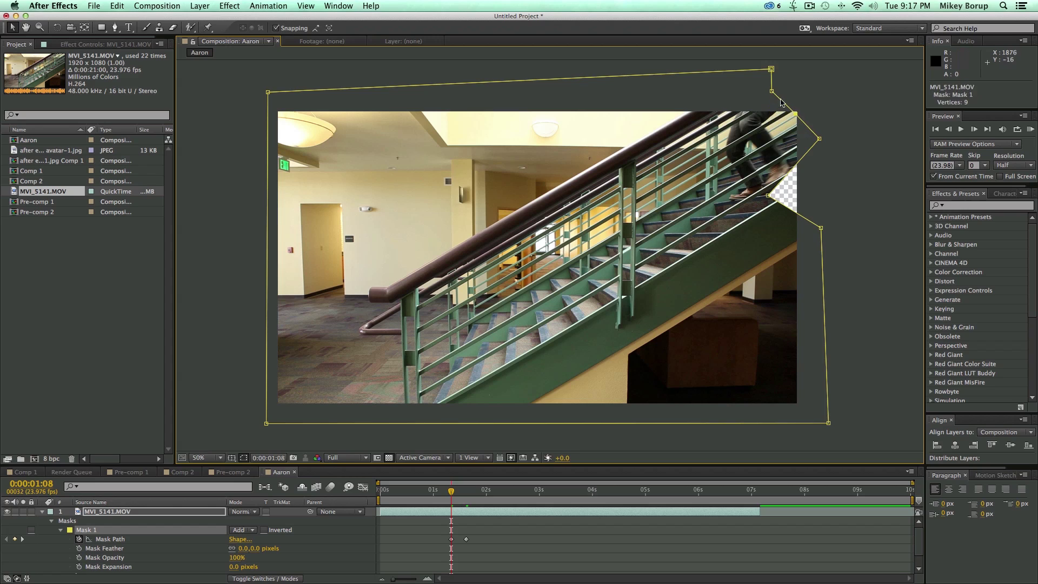
pyautogui.moveTo(784, 87); pyautogui.dragTo(791, 84)
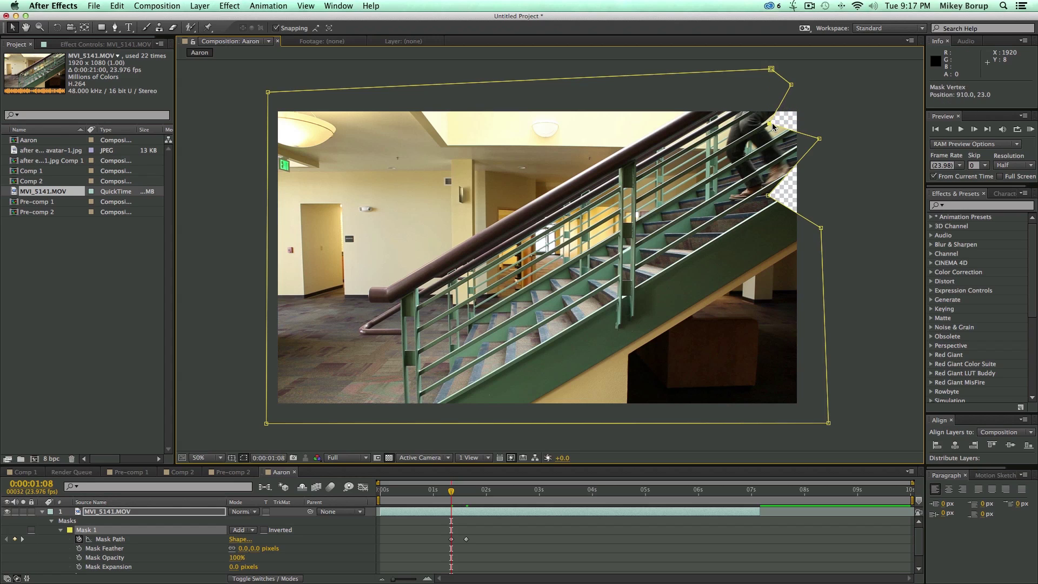
pyautogui.moveTo(819, 141); pyautogui.dragTo(809, 159)
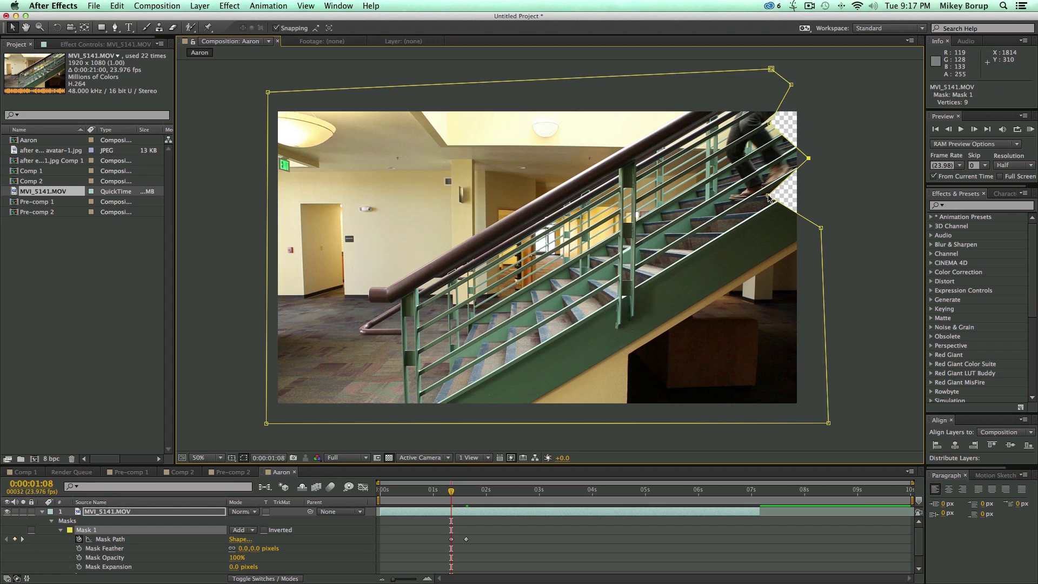
pyautogui.moveTo(769, 197); pyautogui.dragTo(793, 194)
# - Reshape the mask around the man at 0:00:01:03 and 0:00:01:11, rounding its corner
pyautogui.press('pagedown')
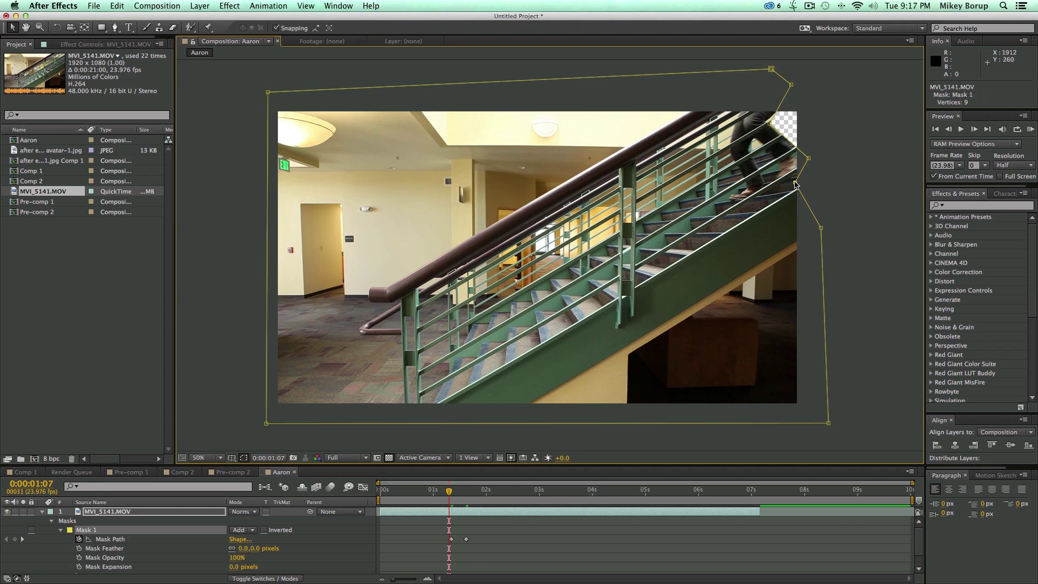
pyautogui.press('pageup')
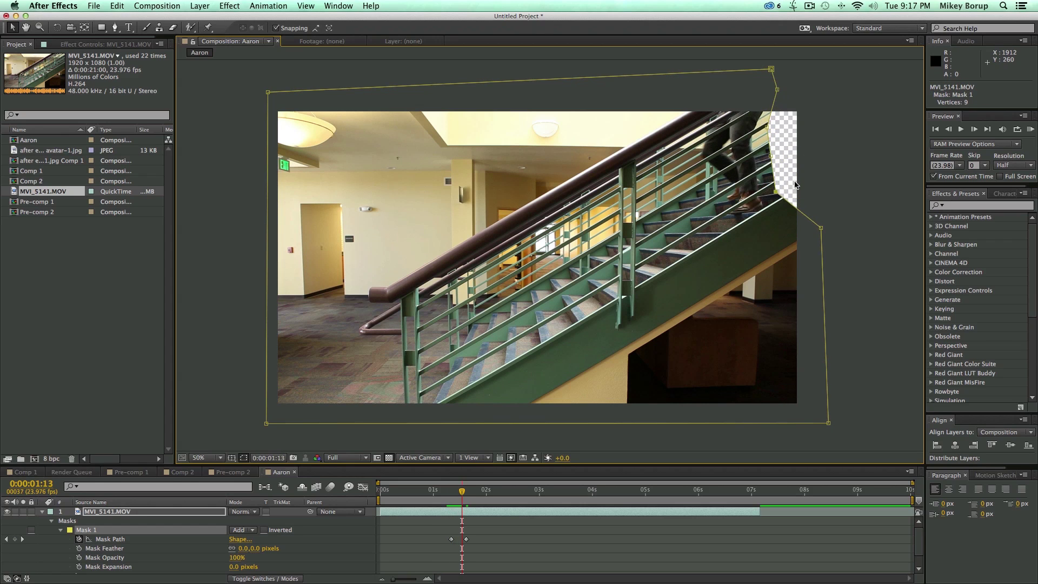
pyautogui.press('pageup')
pyautogui.press('pageup')
pyautogui.press('pageup')
pyautogui.press('pageup')
pyautogui.press('pageup')
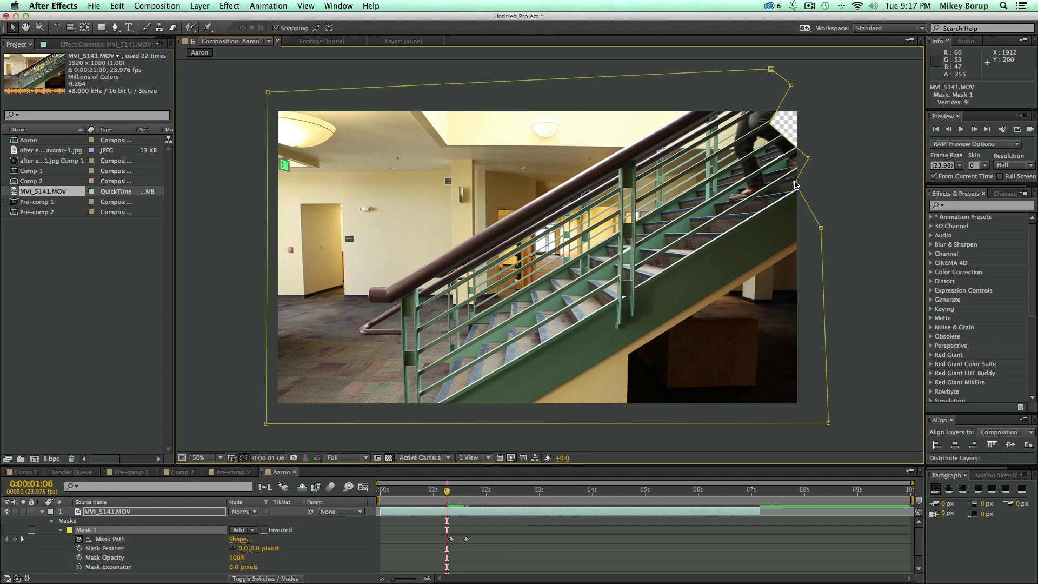
pyautogui.moveTo(771, 125); pyautogui.dragTo(801, 111)
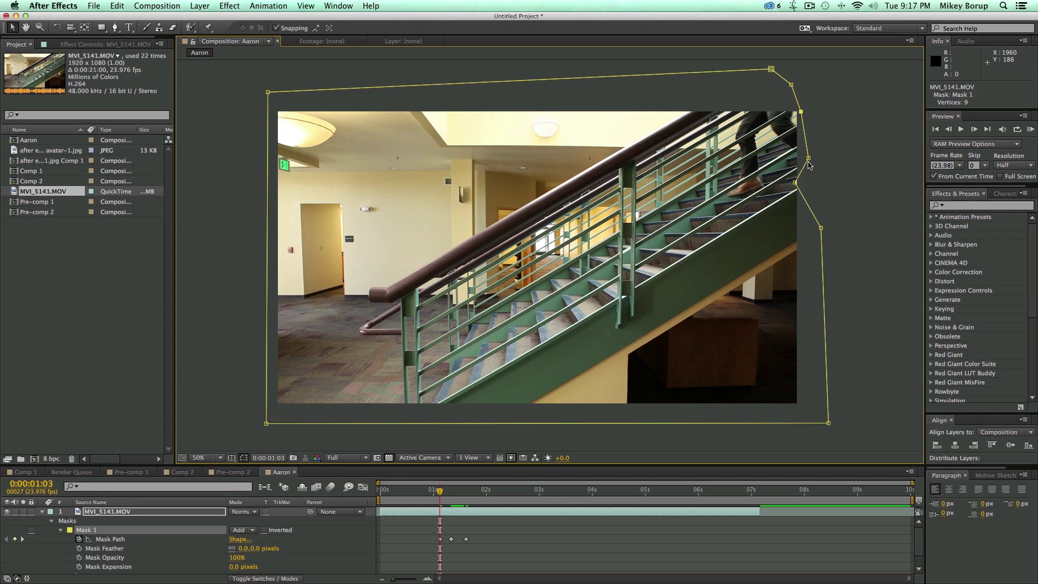
pyautogui.moveTo(810, 160)
pyautogui.mouseDown()
pyautogui.moveTo(818, 151)
pyautogui.moveTo(814, 180)
pyautogui.mouseUp()
pyautogui.press('pageup')
pyautogui.press('pageup')
pyautogui.press('pagedown')
pyautogui.press('pagedown')
pyautogui.press('pagedown')
pyautogui.press('pagedown')
pyautogui.press('pagedown')
pyautogui.press('pagedown')
pyautogui.press('pagedown')
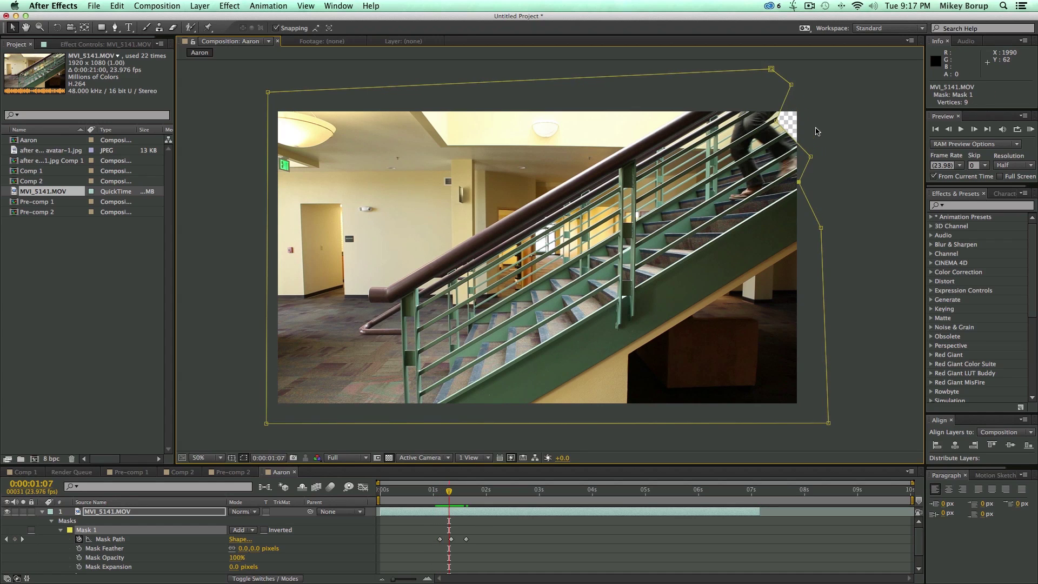
pyautogui.press('pagedown')
pyautogui.press('pagedown')
pyautogui.press('pagedown')
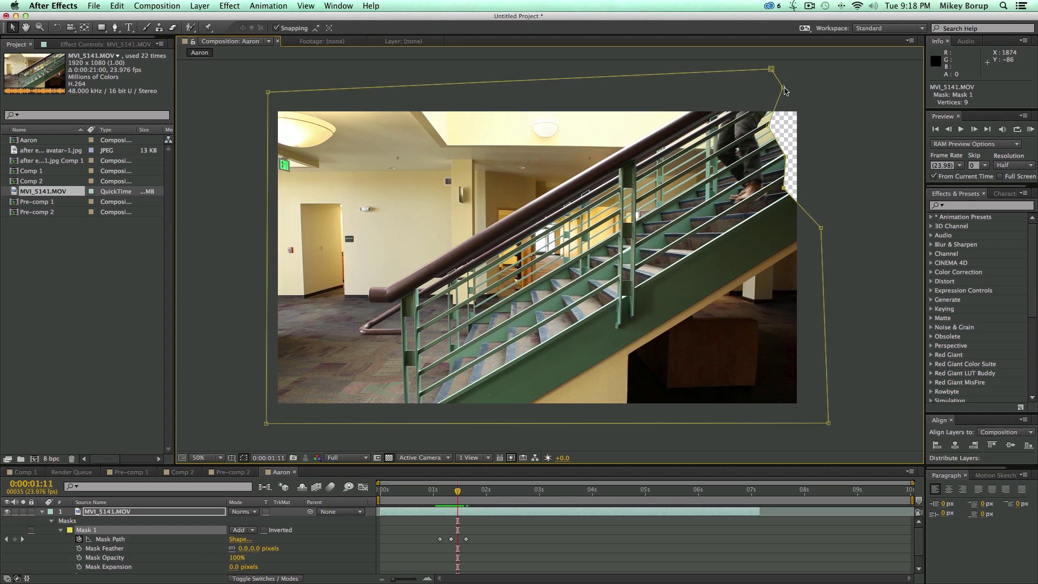
pyautogui.moveTo(786, 89); pyautogui.dragTo(790, 92)
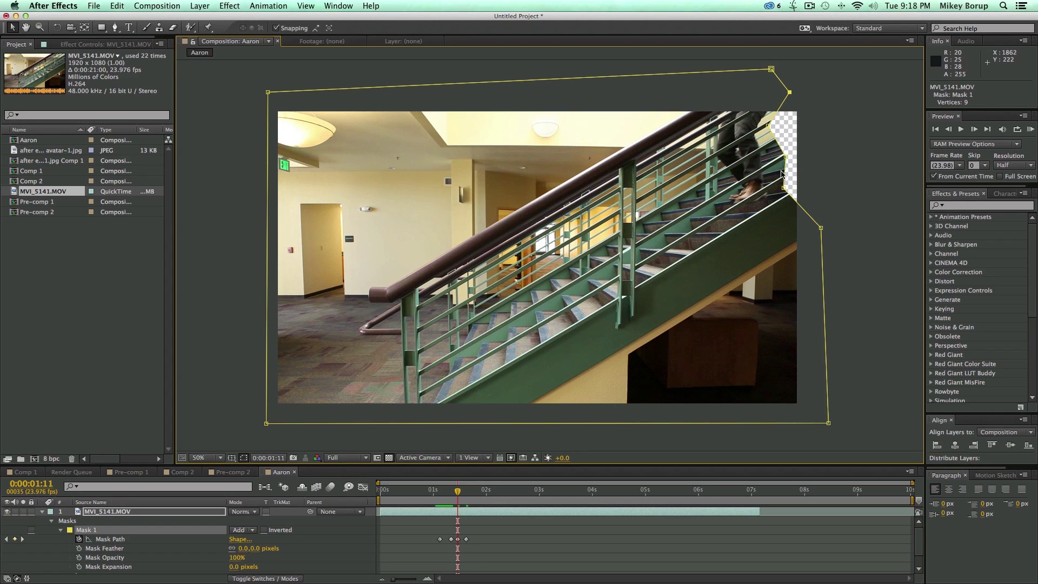
pyautogui.moveTo(785, 158); pyautogui.dragTo(782, 195)
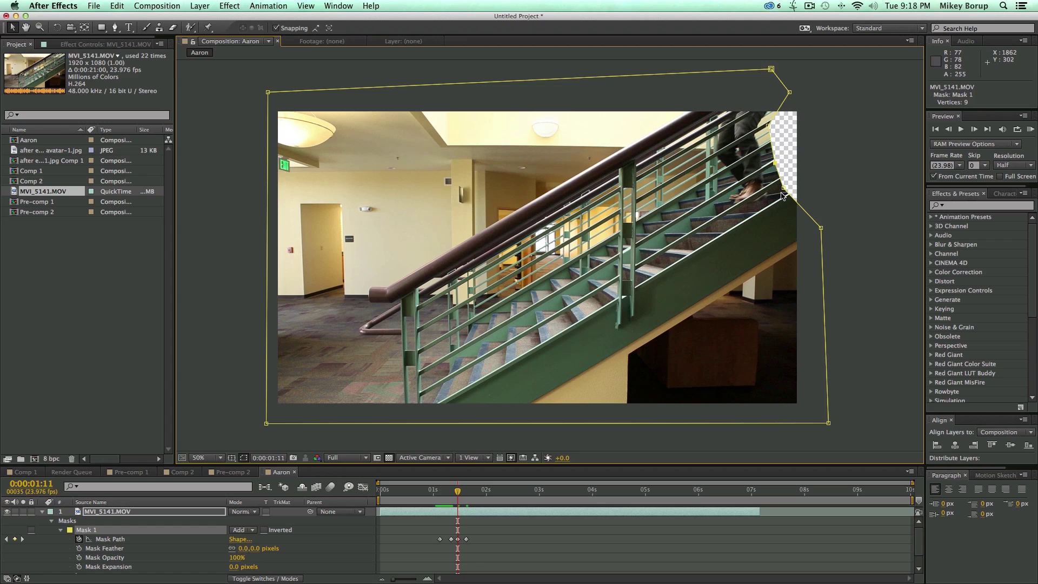
# - At 0:00:01:23, widen the mask cutout leftward to follow the man
pyautogui.press('k')
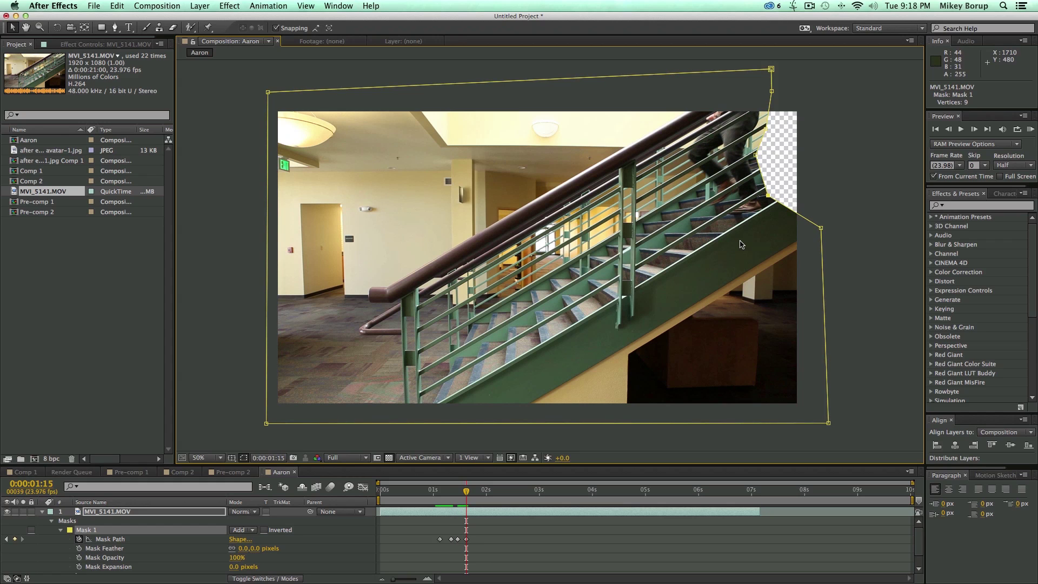
pyautogui.press('pagedown')
pyautogui.press('pagedown')
pyautogui.press('pagedown')
pyautogui.press('pagedown')
pyautogui.press('pagedown')
pyautogui.press('pagedown')
pyautogui.press('pagedown')
pyautogui.press('pagedown')
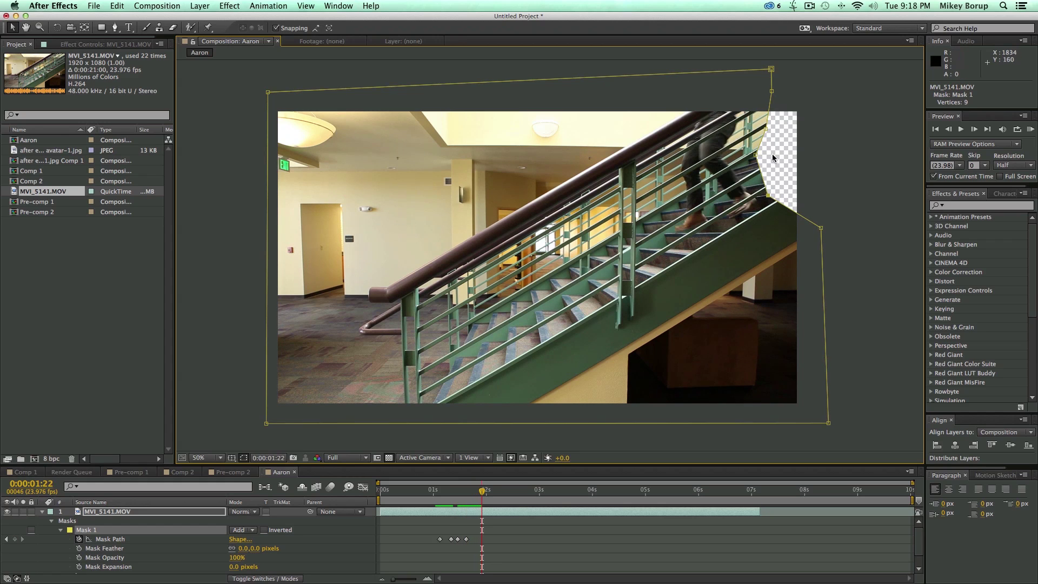
pyautogui.moveTo(756, 158); pyautogui.dragTo(722, 159)
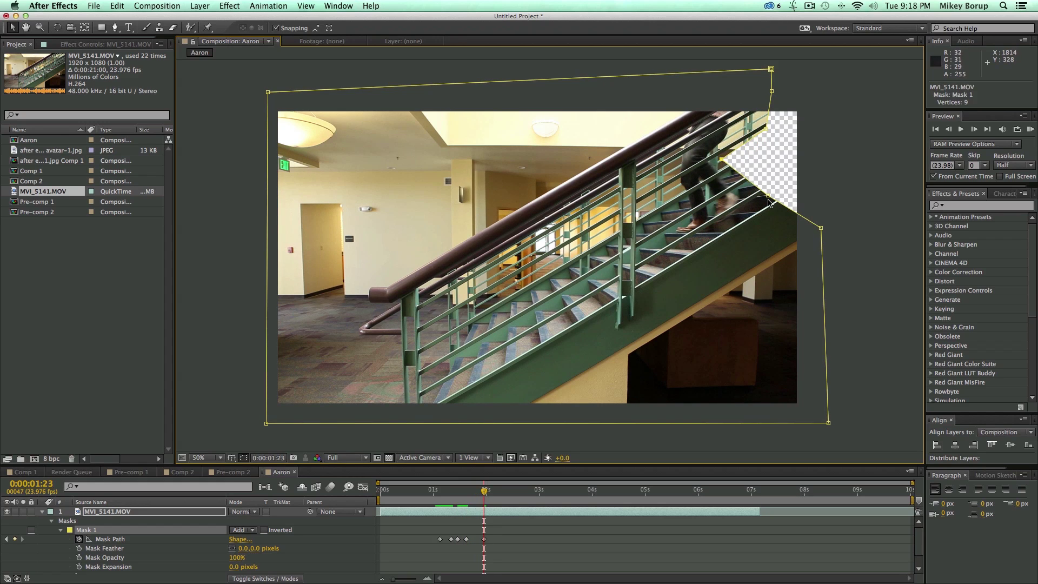
pyautogui.moveTo(758, 213); pyautogui.dragTo(756, 217)
pyautogui.moveTo(767, 128); pyautogui.dragTo(761, 90)
# - Keyframe the mask at 0:00:02:04 and 0:00:02:09, widening the notch down-left
pyautogui.press('pagedown')
pyautogui.press('pagedown')
pyautogui.press('pagedown')
pyautogui.press('pagedown')
pyautogui.press('pagedown')
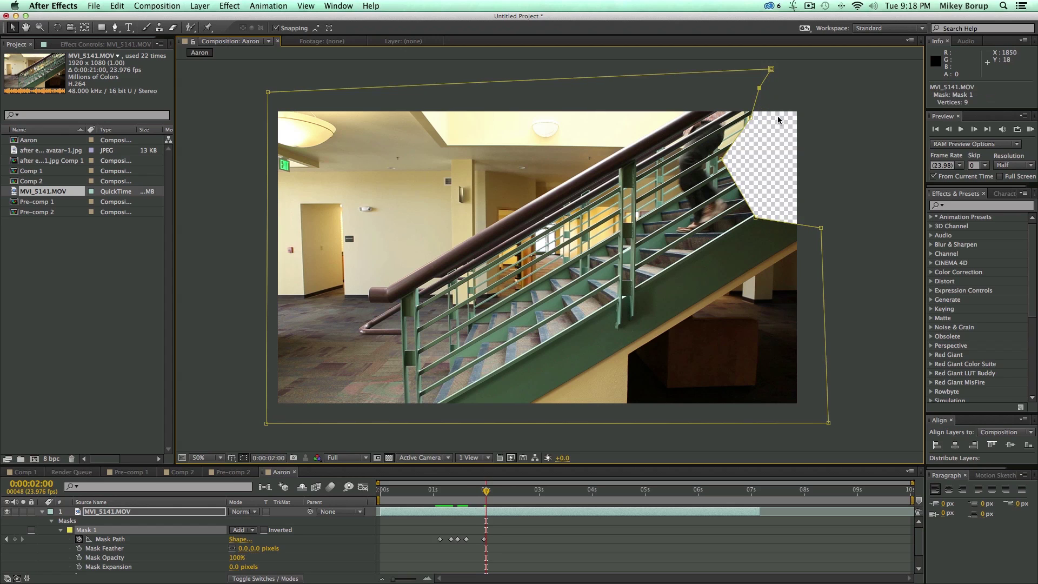
pyautogui.moveTo(723, 160); pyautogui.dragTo(703, 186)
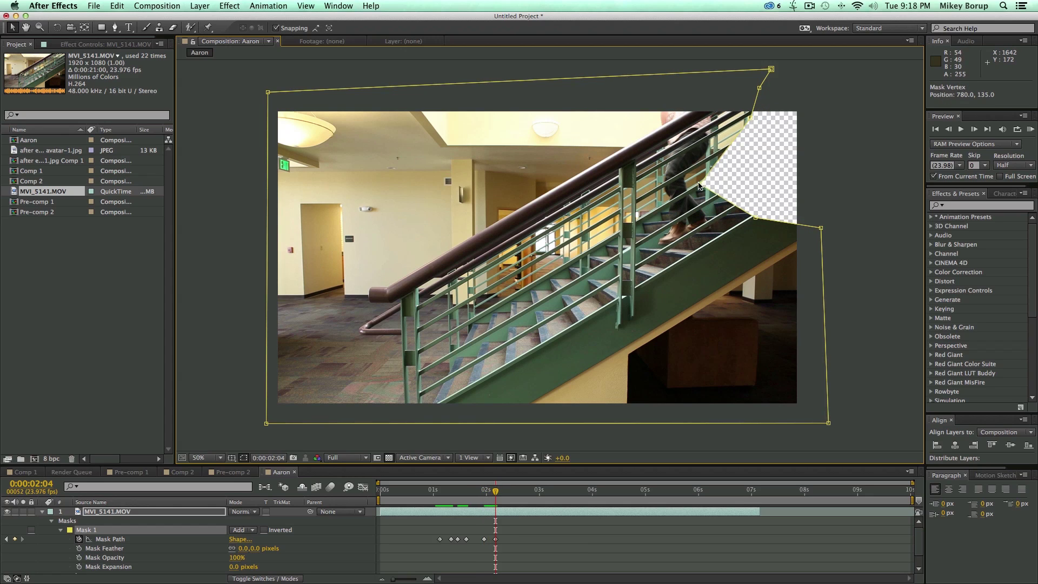
pyautogui.moveTo(750, 117); pyautogui.dragTo(736, 123)
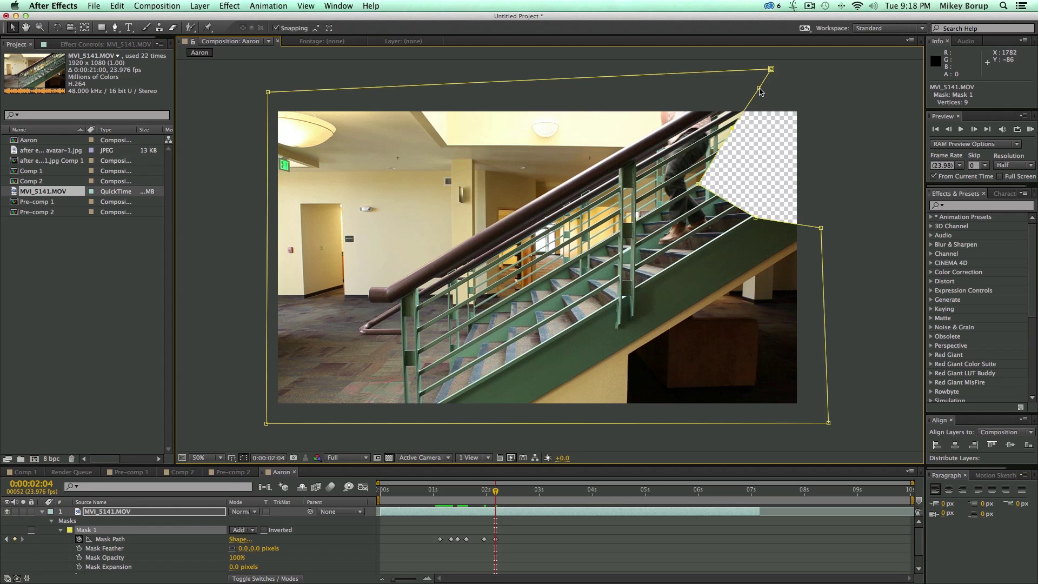
pyautogui.moveTo(760, 90); pyautogui.dragTo(737, 89)
pyautogui.moveTo(757, 219); pyautogui.dragTo(728, 233)
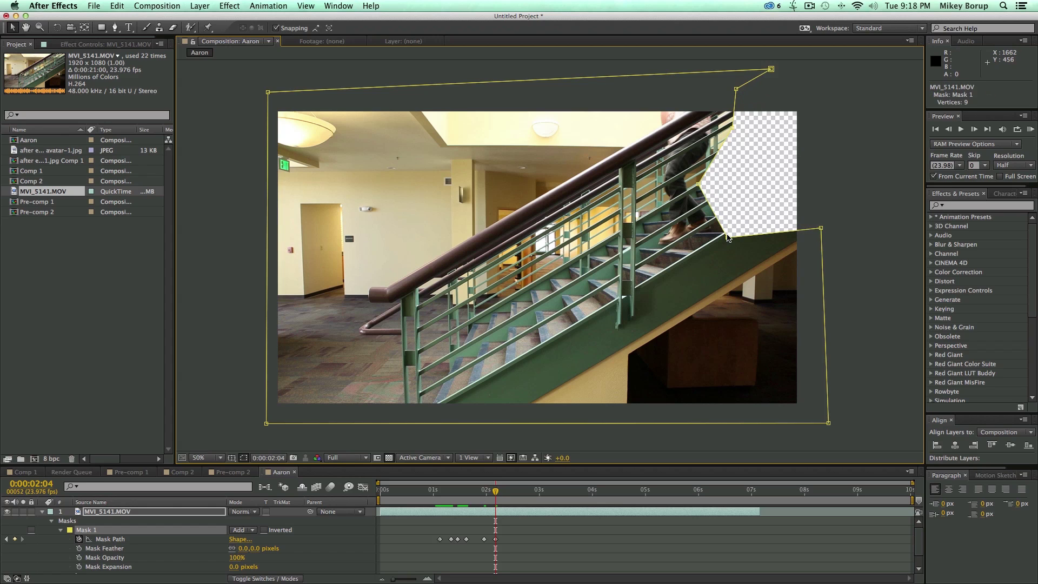
pyautogui.press('pagedown')
pyautogui.press('pagedown')
pyautogui.press('pagedown')
pyautogui.press('pagedown')
pyautogui.press('pagedown')
pyautogui.moveTo(701, 184); pyautogui.dragTo(685, 195)
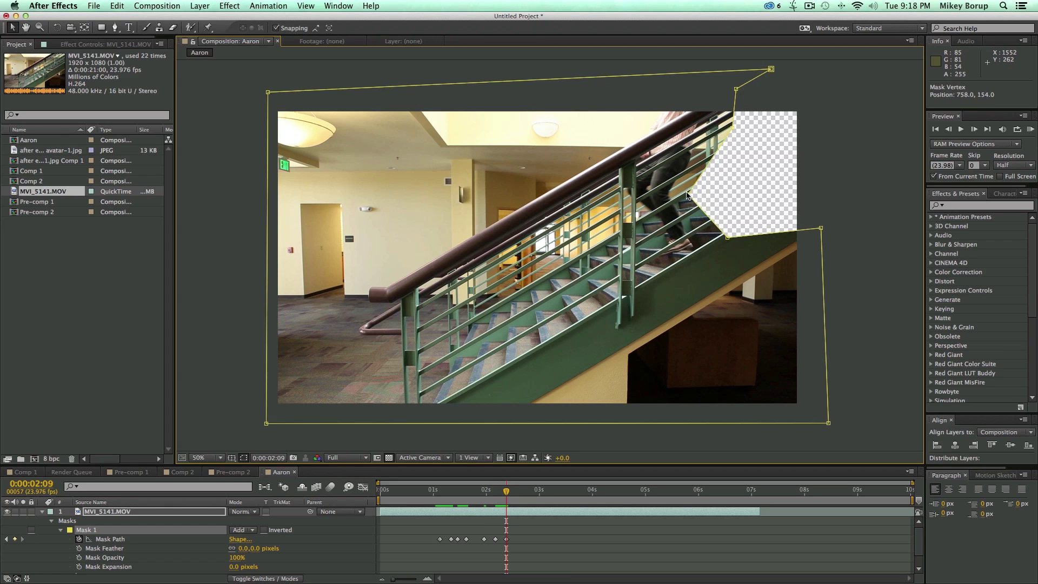
pyautogui.moveTo(732, 129); pyautogui.dragTo(723, 130)
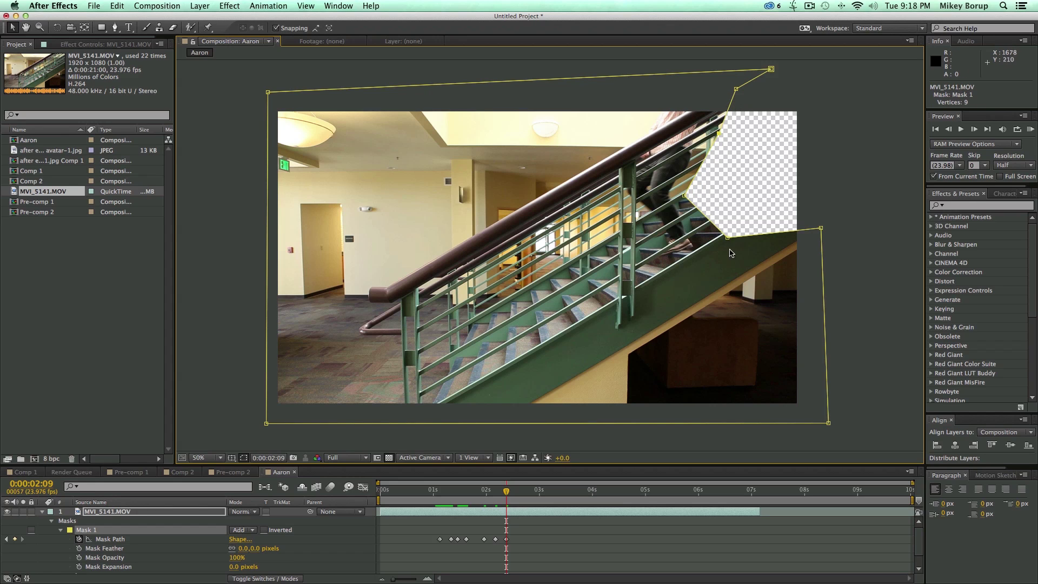
pyautogui.moveTo(727, 237); pyautogui.dragTo(717, 259)
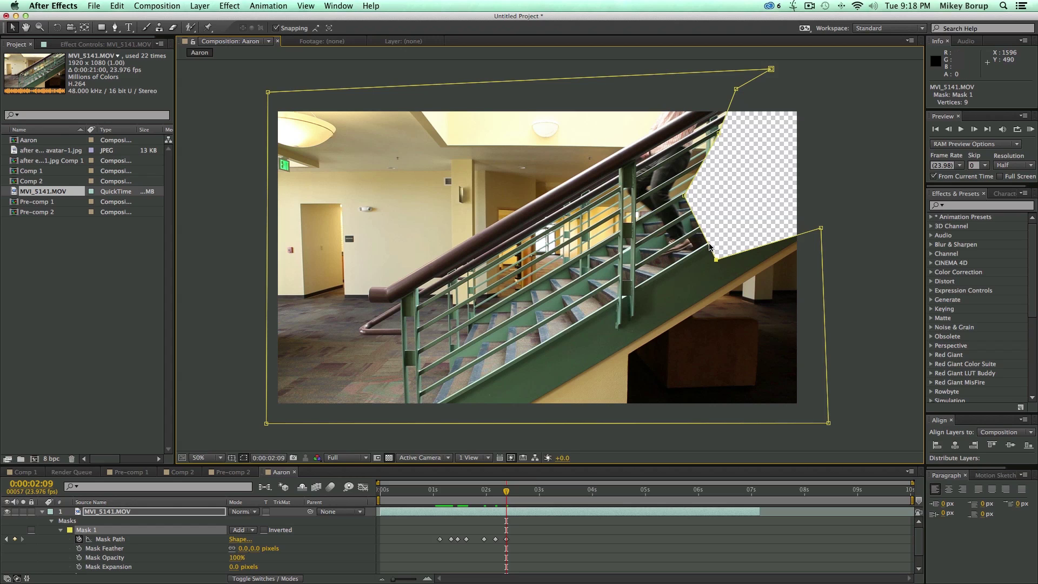
# - Over the next few frames, drag the mask leftward to keep following the man
pyautogui.press('pagedown')
pyautogui.press('pagedown')
pyautogui.press('pagedown')
pyautogui.press('pagedown')
pyautogui.press('pagedown')
pyautogui.press('pagedown')
pyautogui.press('pagedown')
pyautogui.moveTo(687, 205); pyautogui.dragTo(627, 325)
pyautogui.press('pagedown')
pyautogui.press('pagedown')
pyautogui.press('pagedown')
pyautogui.press('pagedown')
pyautogui.press('pagedown')
pyautogui.press('pagedown')
pyautogui.press('pagedown')
pyautogui.press('pagedown')
pyautogui.press('pagedown')
pyautogui.press('pagedown')
pyautogui.press('pagedown')
pyautogui.press('pagedown')
pyautogui.press('pagedown')
pyautogui.press('pagedown')
pyautogui.press('pagedown')
pyautogui.press('pagedown')
pyautogui.press('pagedown')
pyautogui.press('pagedown')
pyautogui.press('pagedown')
pyautogui.press('pagedown')
pyautogui.moveTo(606, 149); pyautogui.dragTo(441, 108)
pyautogui.press('pagedown')
pyautogui.press('pagedown')
pyautogui.press('pagedown')
pyautogui.press('pagedown')
pyautogui.press('pagedown')
pyautogui.press('pagedown')
pyautogui.press('pagedown')
pyautogui.press('pagedown')
pyautogui.press('pagedown')
pyautogui.press('pagedown')
pyautogui.press('pagedown')
pyautogui.press('pagedown')
pyautogui.press('pagedown')
pyautogui.press('pagedown')
pyautogui.press('pagedown')
pyautogui.moveTo(476, 178); pyautogui.dragTo(347, 379)
pyautogui.press('pagedown')
pyautogui.press('pagedown')
pyautogui.press('pagedown')
pyautogui.press('pagedown')
pyautogui.press('pagedown')
pyautogui.press('pagedown')
pyautogui.press('pagedown')
pyautogui.press('pagedown')
pyautogui.press('pagedown')
pyautogui.press('pagedown')
pyautogui.press('pagedown')
pyautogui.press('pagedown')
pyautogui.press('pagedown')
pyautogui.press('pagedown')
pyautogui.press('pagedown')
pyautogui.press('pagedown')
pyautogui.press('pagedown')
pyautogui.press('pagedown')
pyautogui.press('pagedown')
pyautogui.press('pagedown')
pyautogui.press('pagedown')
pyautogui.press('pagedown')
pyautogui.press('pagedown')
pyautogui.press('pagedown')
pyautogui.press('pagedown')
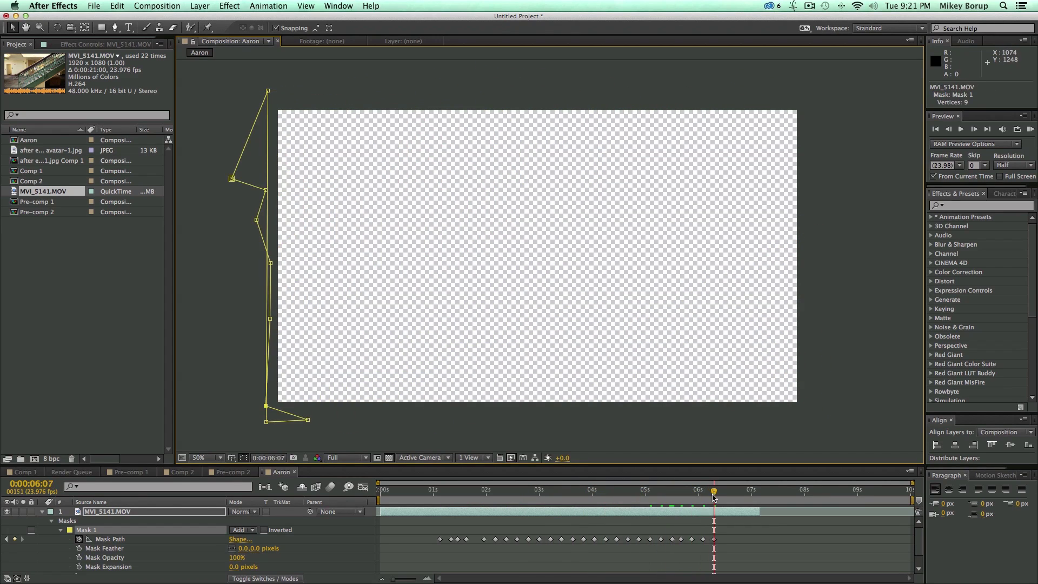
# - Review the mask keyframes and nudge a mask point right at 0:00:01:20
pyautogui.moveTo(714, 490); pyautogui.dragTo(440, 500)
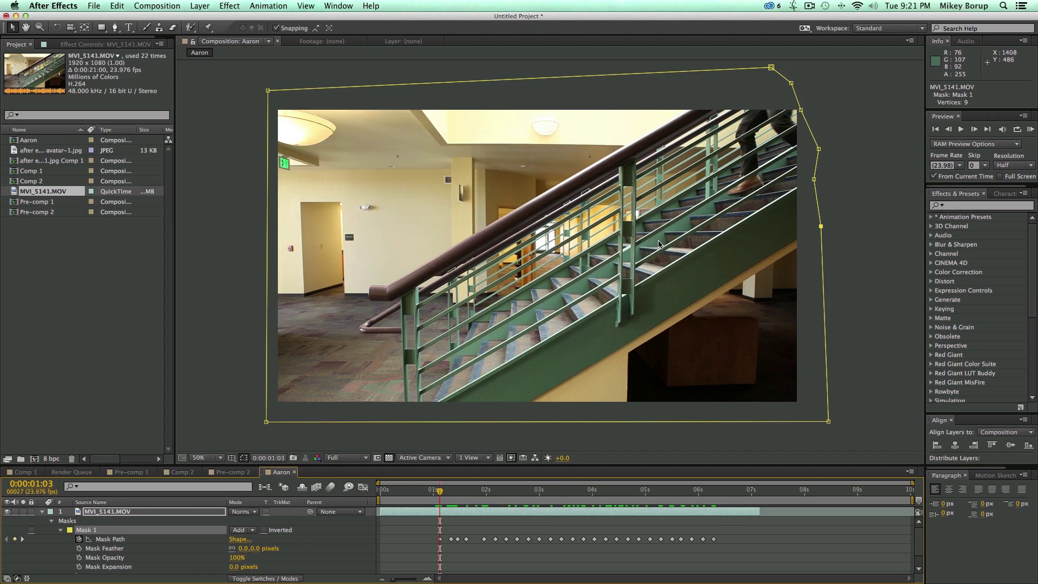
pyautogui.press('k')
pyautogui.press('k')
pyautogui.press('k')
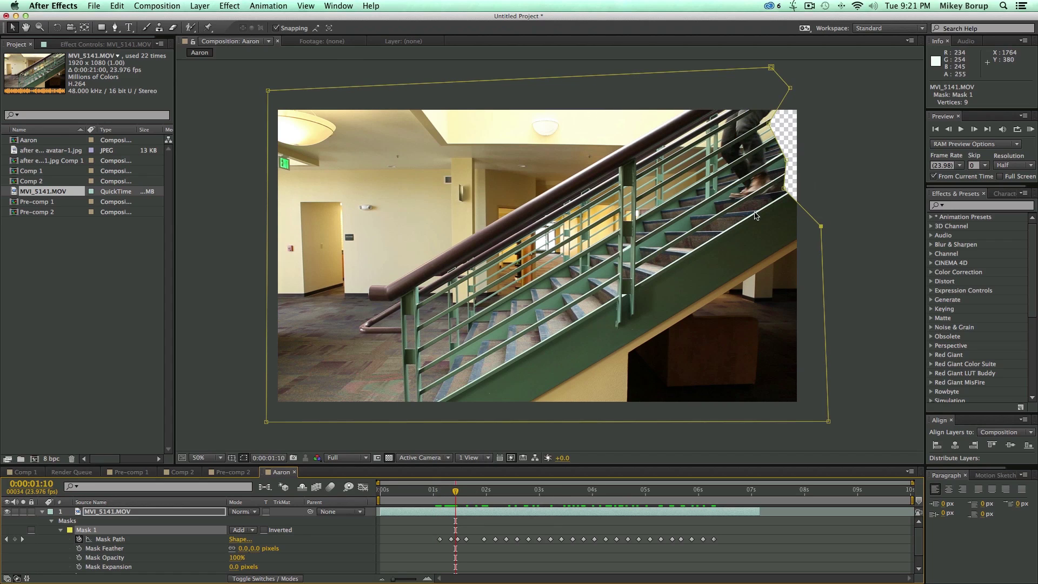
pyautogui.press('pagedown')
pyautogui.press('pagedown')
pyautogui.press('pagedown')
pyautogui.press('pagedown')
pyautogui.press('pagedown')
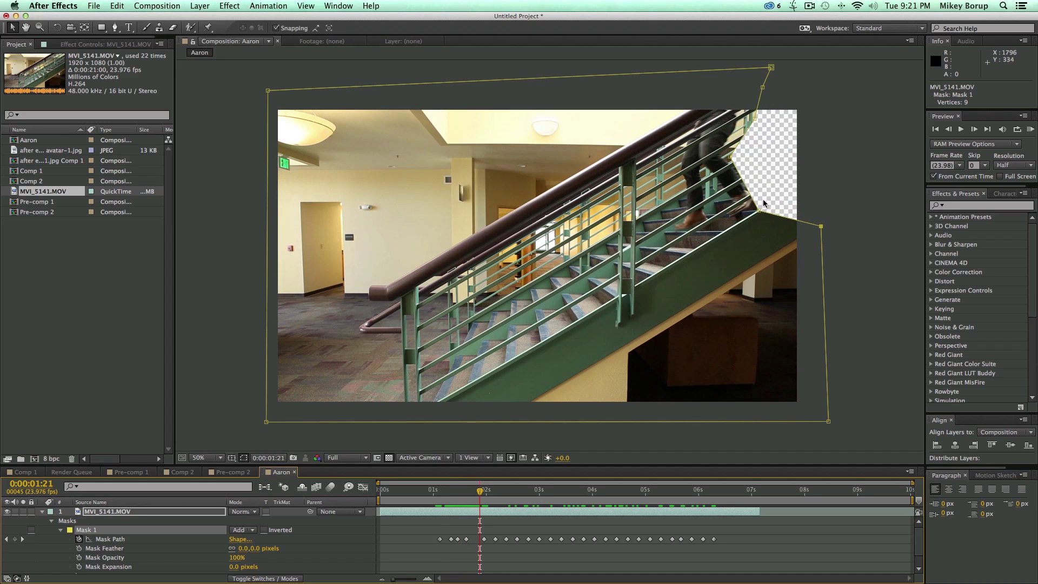
pyautogui.moveTo(760, 206); pyautogui.dragTo(767, 204)
pyautogui.press('pagedown')
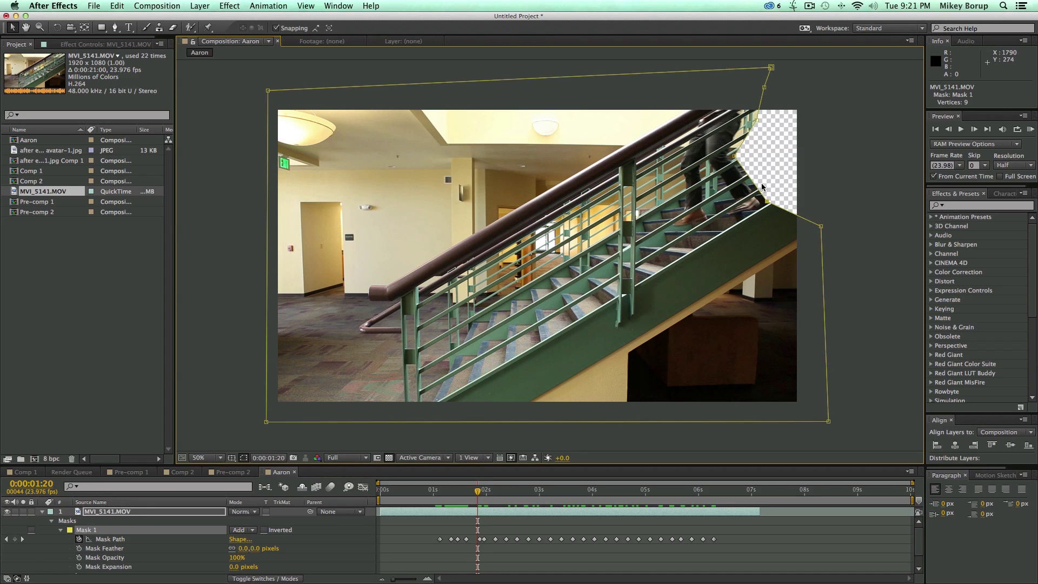
pyautogui.press('pagedown')
pyautogui.press('pagedown')
pyautogui.press('pagedown')
pyautogui.press('pagedown')
pyautogui.press('pagedown')
pyautogui.press('pagedown')
pyautogui.press('pagedown')
pyautogui.press('pagedown')
pyautogui.press('pagedown')
pyautogui.press('pagedown')
pyautogui.press('pagedown')
pyautogui.press('pagedown')
pyautogui.press('pagedown')
pyautogui.press('pagedown')
pyautogui.press('pagedown')
pyautogui.press('pagedown')
pyautogui.press('pagedown')
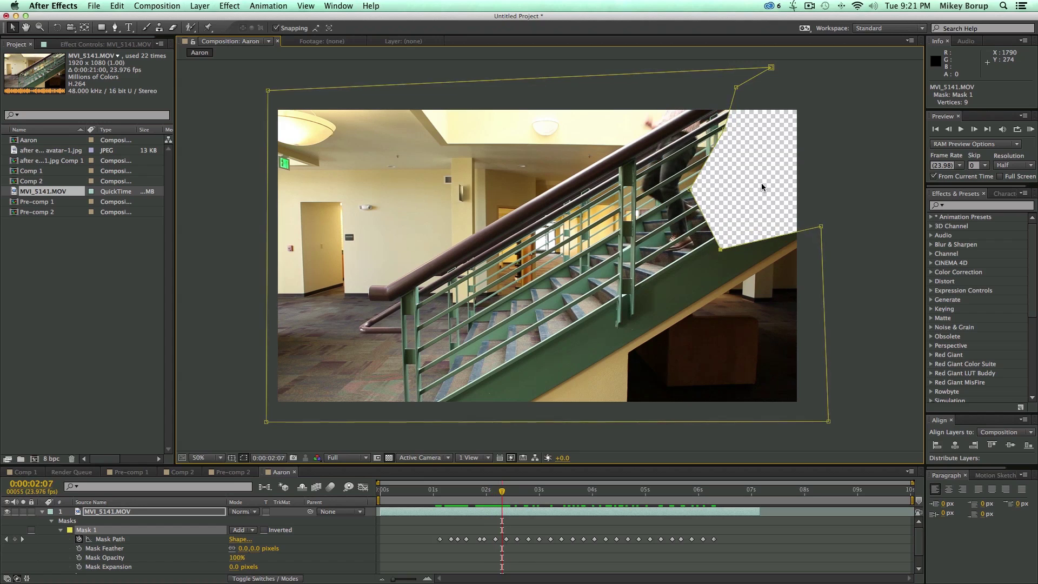
pyautogui.press('pagedown')
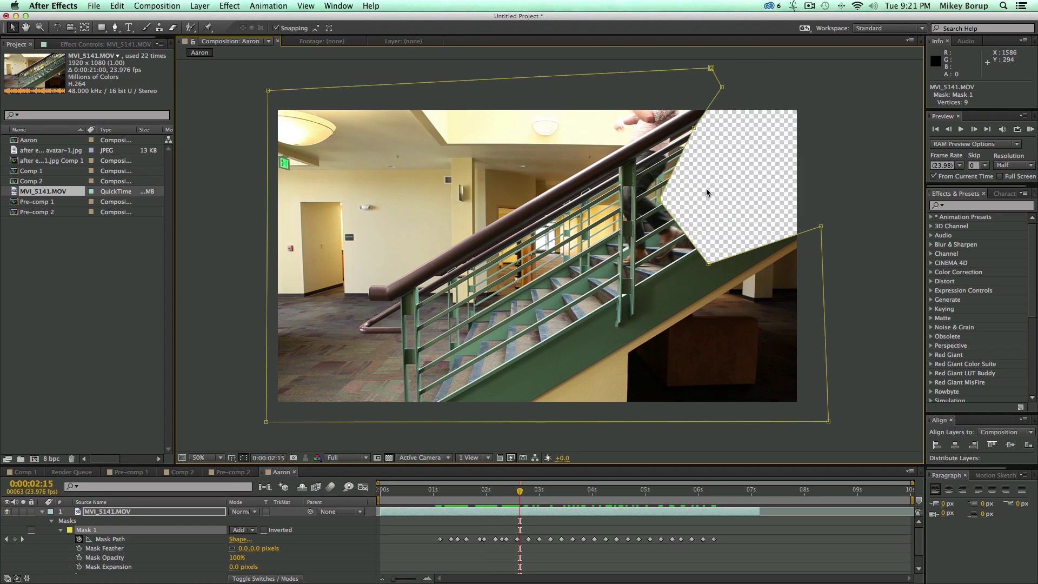
# - Step ahead to about 3 seconds and reshape the mask points around the man
pyautogui.click(717, 258)
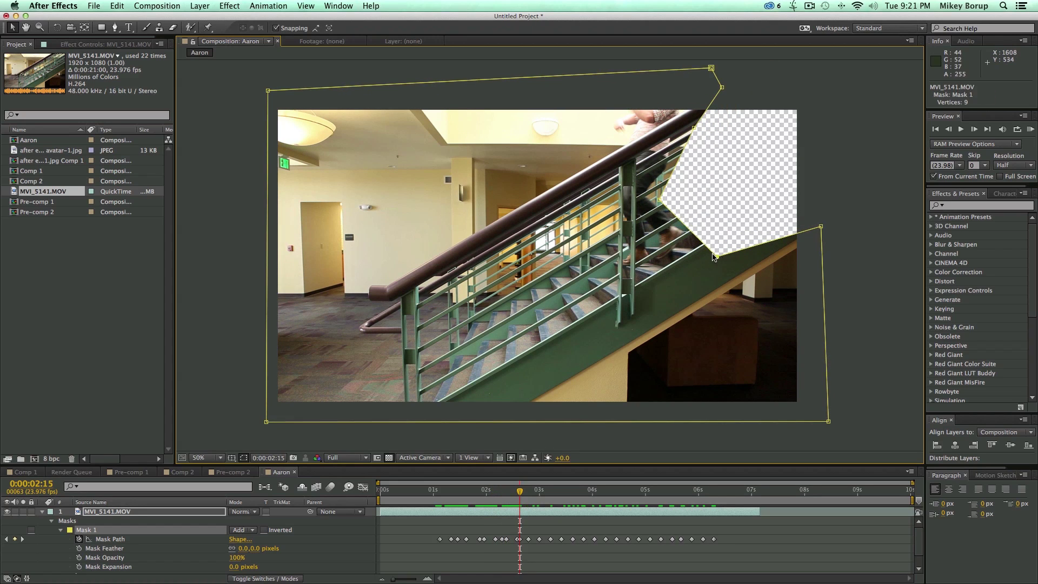
pyautogui.press('pagedown')
pyautogui.press('pagedown')
pyautogui.press('pagedown')
pyautogui.press('pagedown')
pyautogui.press('pagedown')
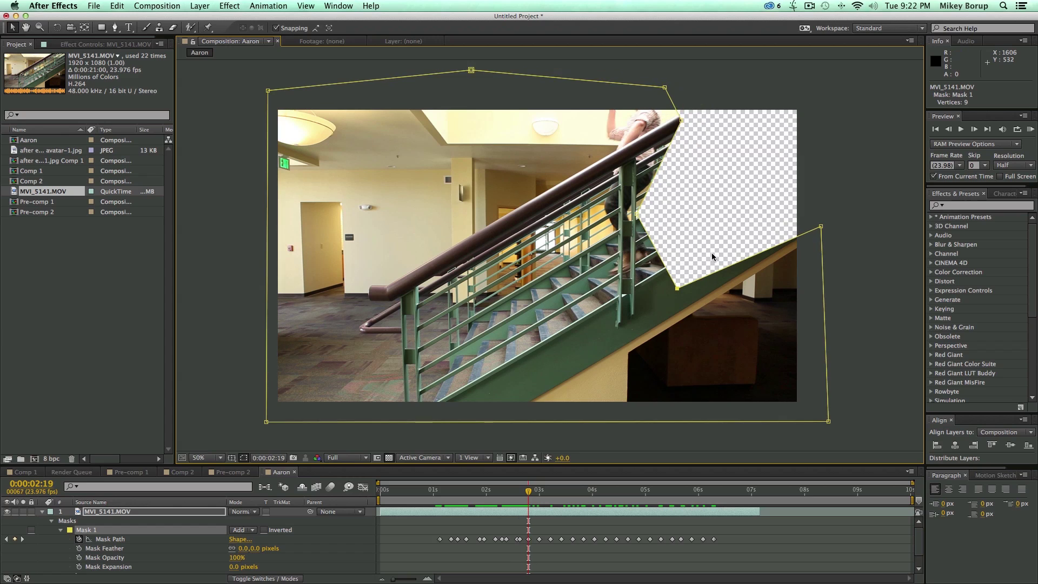
pyautogui.press('pagedown')
pyautogui.press('pagedown')
pyautogui.press('pagedown')
pyautogui.press('pagedown')
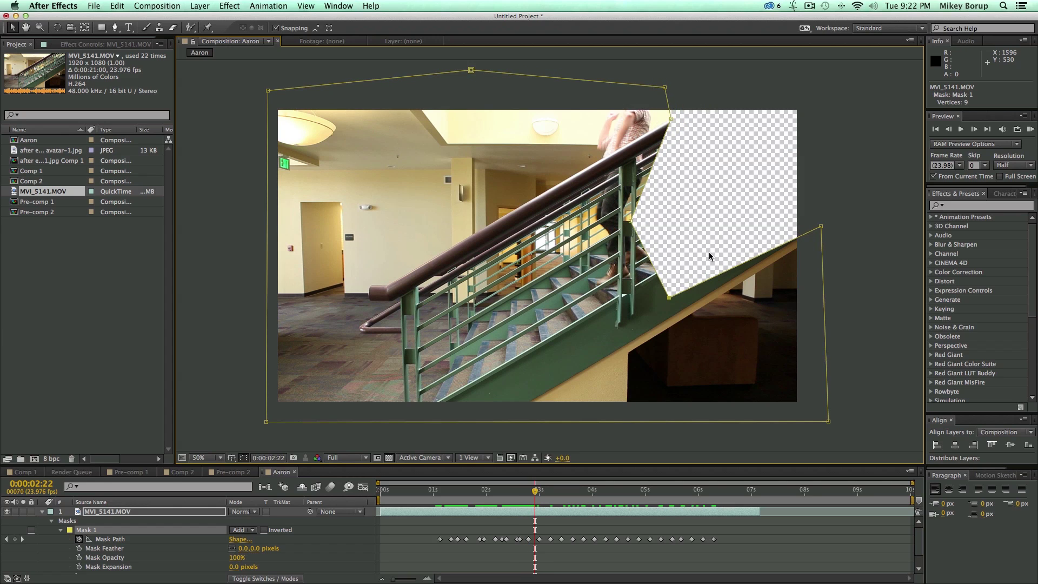
pyautogui.press('pagedown')
pyautogui.press('pagedown')
pyautogui.press('pagedown')
pyautogui.press('pagedown')
pyautogui.press('pagedown')
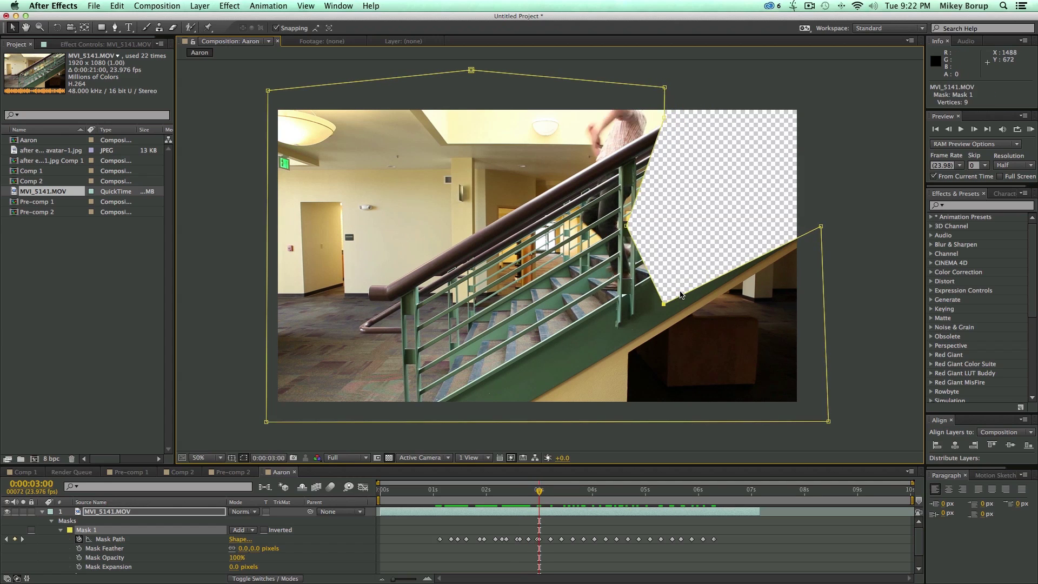
pyautogui.press('pagedown')
pyautogui.press('pagedown')
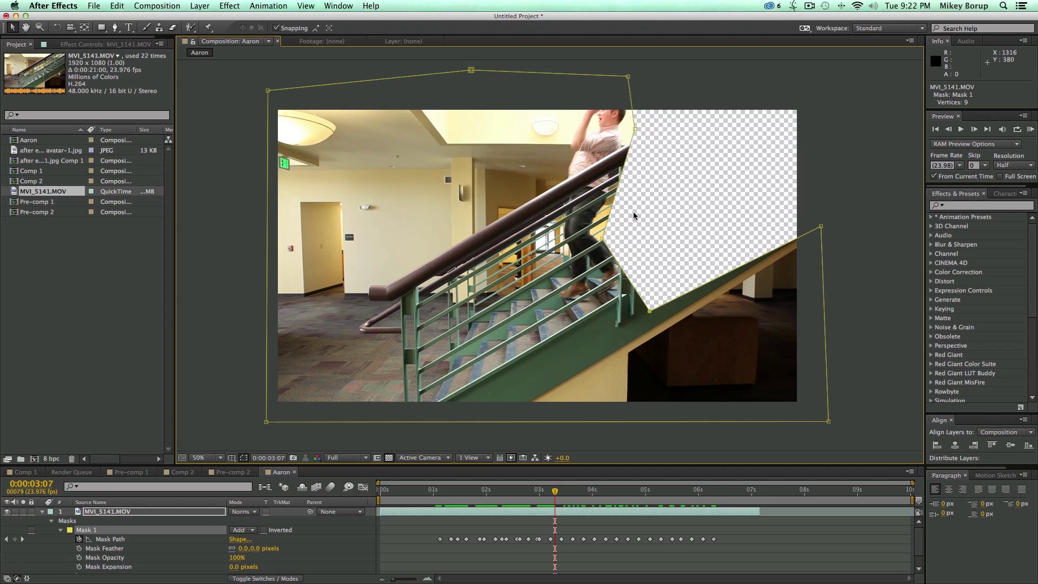
pyautogui.moveTo(647, 309); pyautogui.dragTo(666, 305)
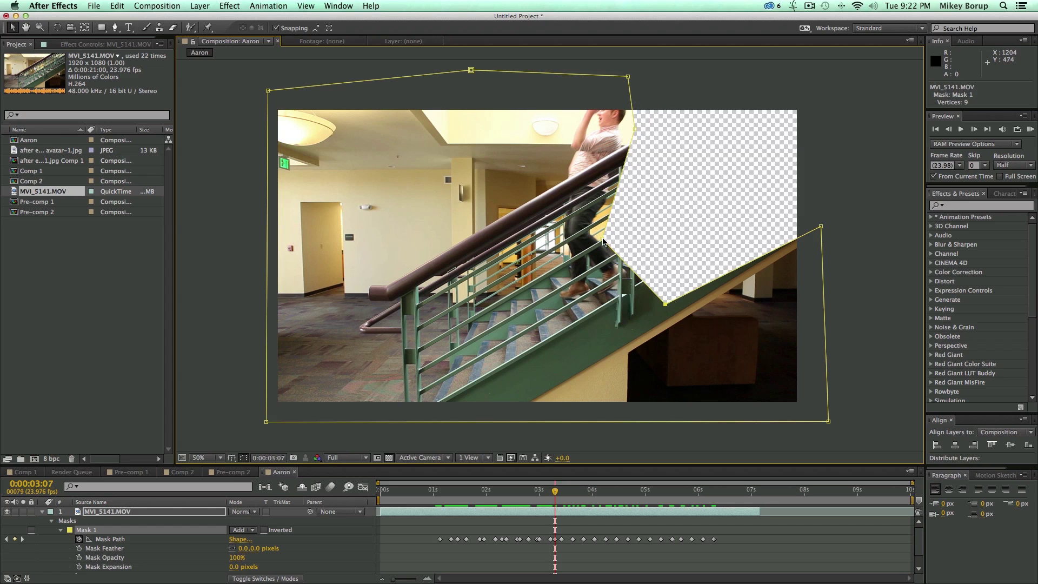
pyautogui.moveTo(602, 239); pyautogui.dragTo(611, 235)
# - Step frame by frame toward 5 seconds, checking the mask's fit
pyautogui.press('pagedown')
pyautogui.press('pagedown')
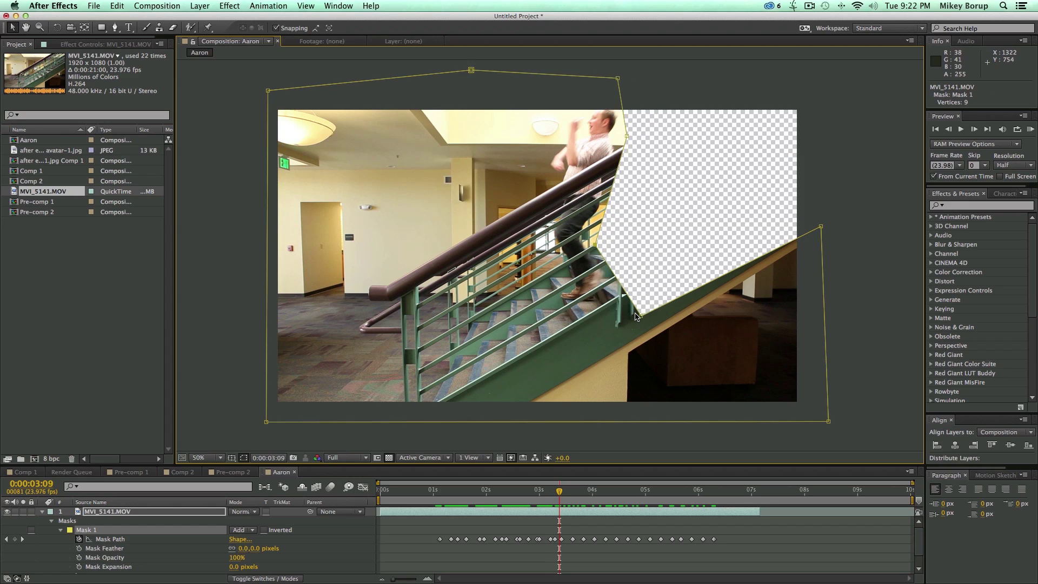
pyautogui.press('pagedown')
pyautogui.press('pagedown')
pyautogui.press('pagedown')
pyautogui.press('pagedown')
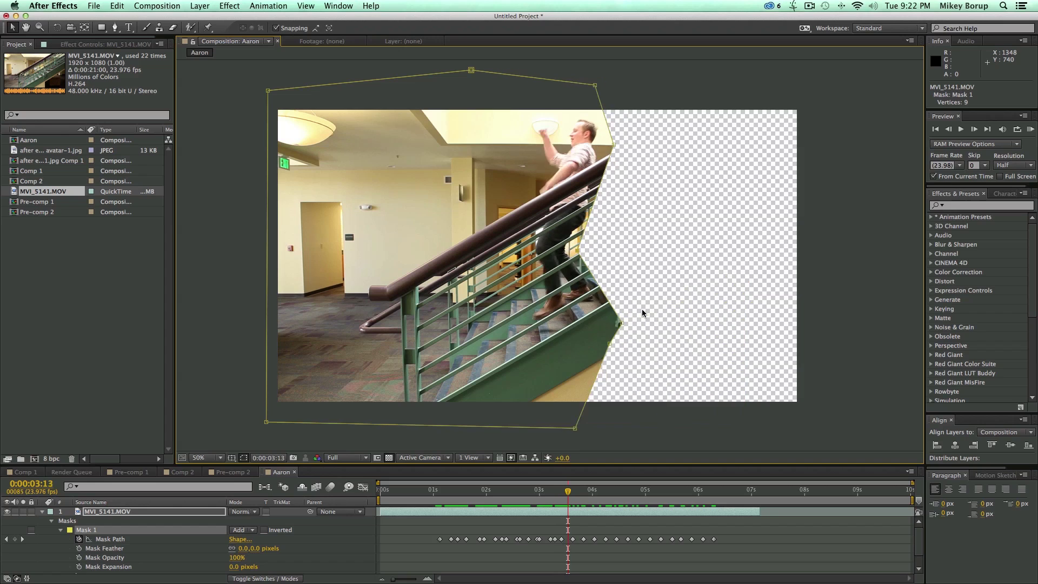
pyautogui.press('pagedown')
pyautogui.press('pagedown')
pyautogui.press('pagedown')
pyautogui.press('pagedown')
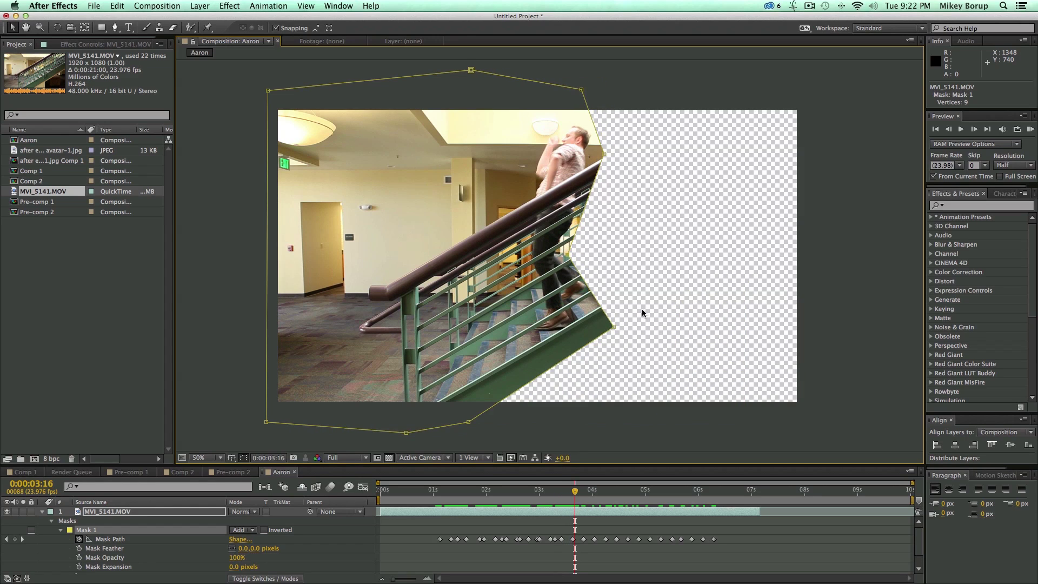
pyautogui.press('pagedown')
pyautogui.press('pagedown')
pyautogui.press('pagedown')
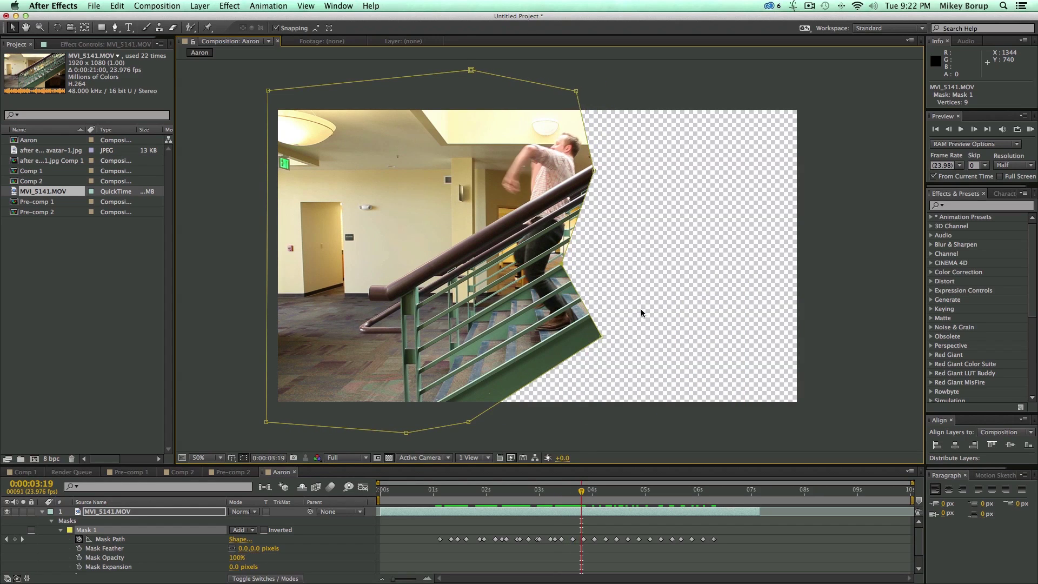
pyautogui.press('pagedown')
pyautogui.press('pagedown')
pyautogui.press('pagedown')
pyautogui.press('pagedown')
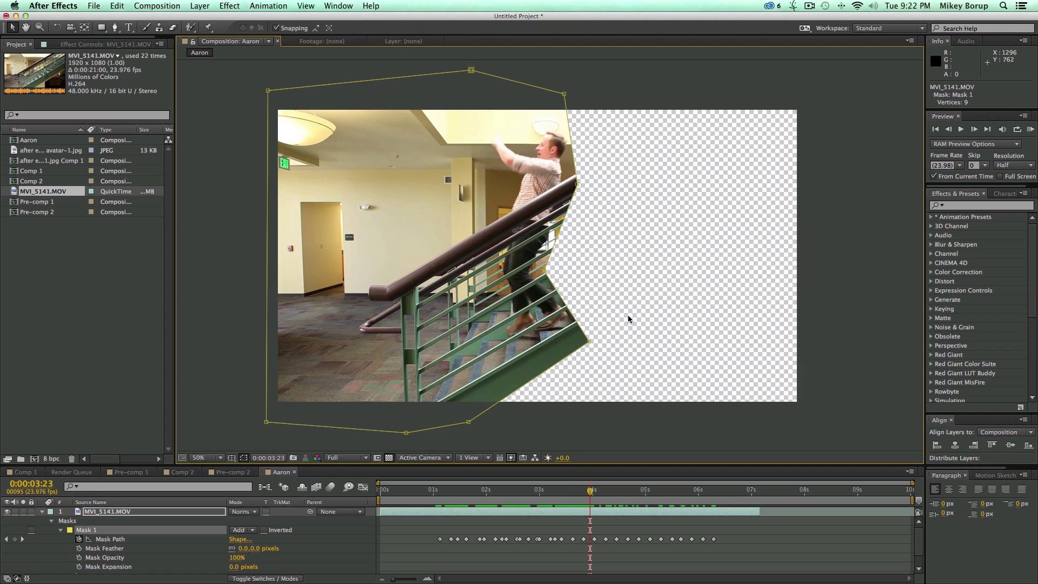
pyautogui.press('pagedown')
pyautogui.press('pagedown')
pyautogui.press('pagedown')
pyautogui.press('pagedown')
pyautogui.press('pagedown')
pyautogui.press('pagedown')
pyautogui.press('pagedown')
pyautogui.press('pagedown')
pyautogui.press('pagedown')
pyautogui.press('pagedown')
pyautogui.press('pagedown')
pyautogui.press('pagedown')
pyautogui.press('pagedown')
pyautogui.press('pagedown')
pyautogui.press('pagedown')
pyautogui.press('pagedown')
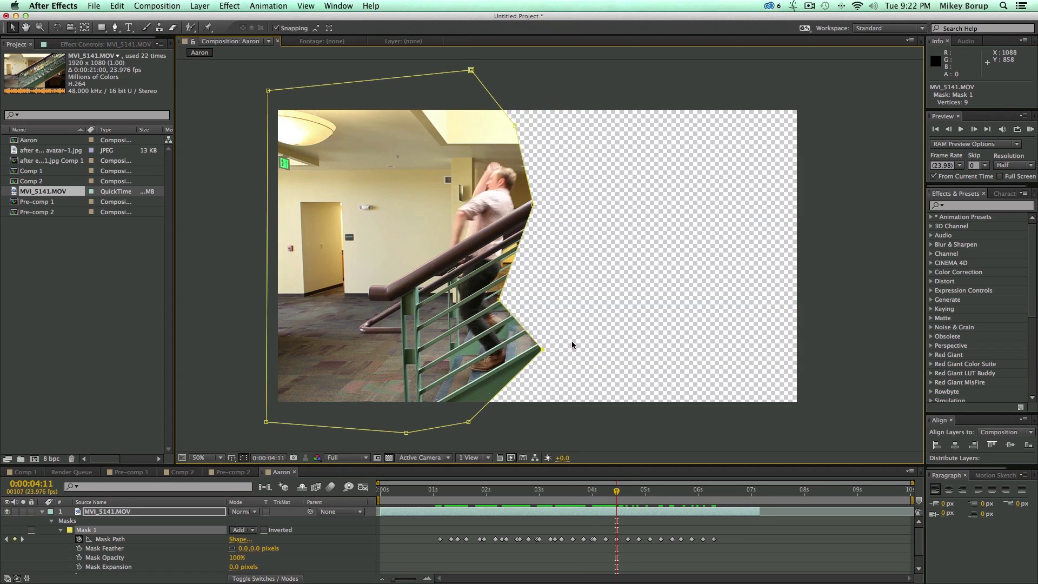
pyautogui.press('pagedown')
pyautogui.press('pagedown')
pyautogui.press('pagedown')
pyautogui.press('pagedown')
pyautogui.press('pagedown')
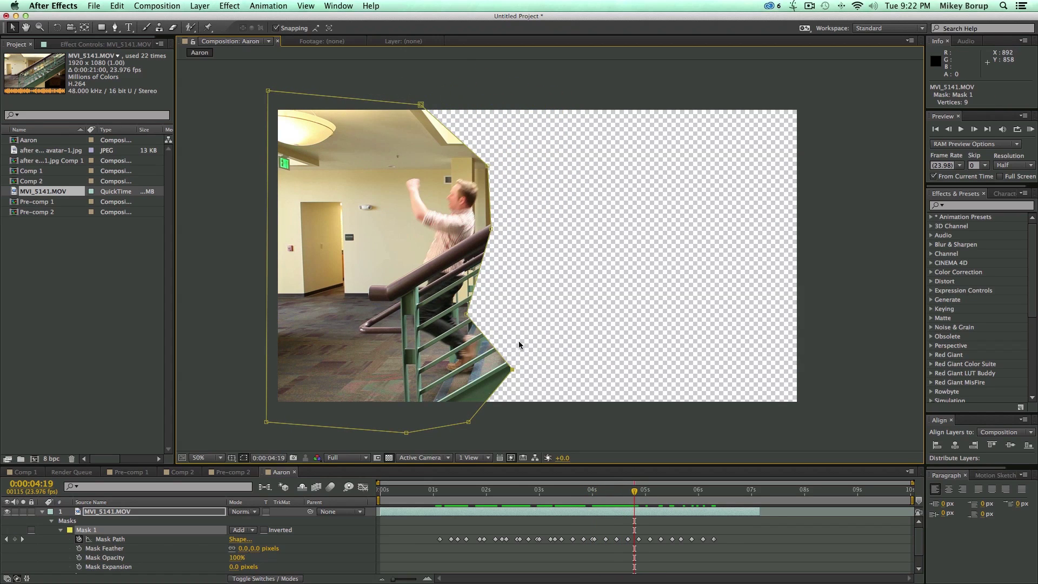
pyautogui.press('pagedown')
pyautogui.press('pagedown')
pyautogui.press('pagedown')
pyautogui.press('pagedown')
pyautogui.press('pagedown')
pyautogui.press('pagedown')
pyautogui.press('pagedown')
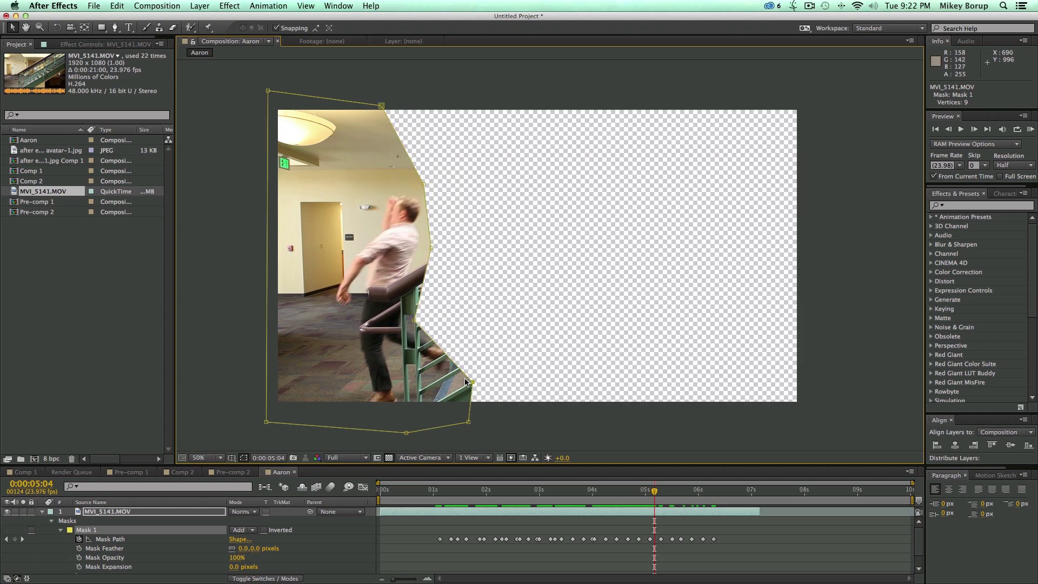
# - Pull a mask point outward near 5 seconds to include the man, then review mid-clip
pyautogui.moveTo(472, 384); pyautogui.dragTo(489, 368)
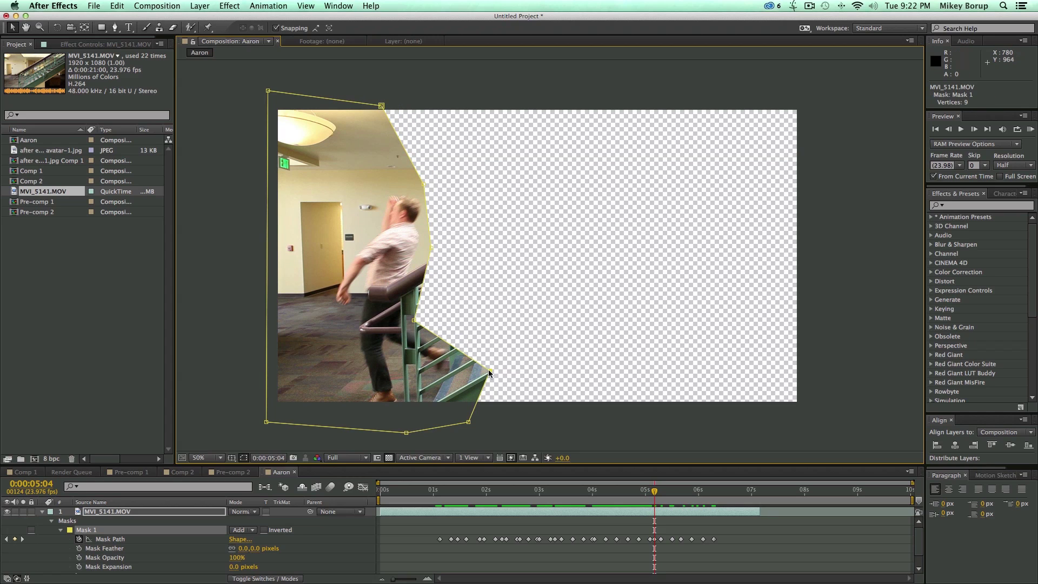
pyautogui.press('pagedown')
pyautogui.press('pagedown')
pyautogui.press('pagedown')
pyautogui.press('pagedown')
pyautogui.press('pagedown')
pyautogui.press('pagedown')
pyautogui.press('pagedown')
pyautogui.press('pagedown')
pyautogui.press('pagedown')
pyautogui.press('pagedown')
pyautogui.press('pagedown')
pyautogui.press('pagedown')
pyautogui.press('pagedown')
pyautogui.press('pagedown')
pyautogui.press('pagedown')
pyautogui.press('pagedown')
pyautogui.press('pagedown')
pyautogui.press('pagedown')
pyautogui.press('pagedown')
pyautogui.press('pagedown')
pyautogui.press('pagedown')
pyautogui.press('pagedown')
pyautogui.press('pagedown')
pyautogui.press('pagedown')
pyautogui.press('pagedown')
pyautogui.press('pagedown')
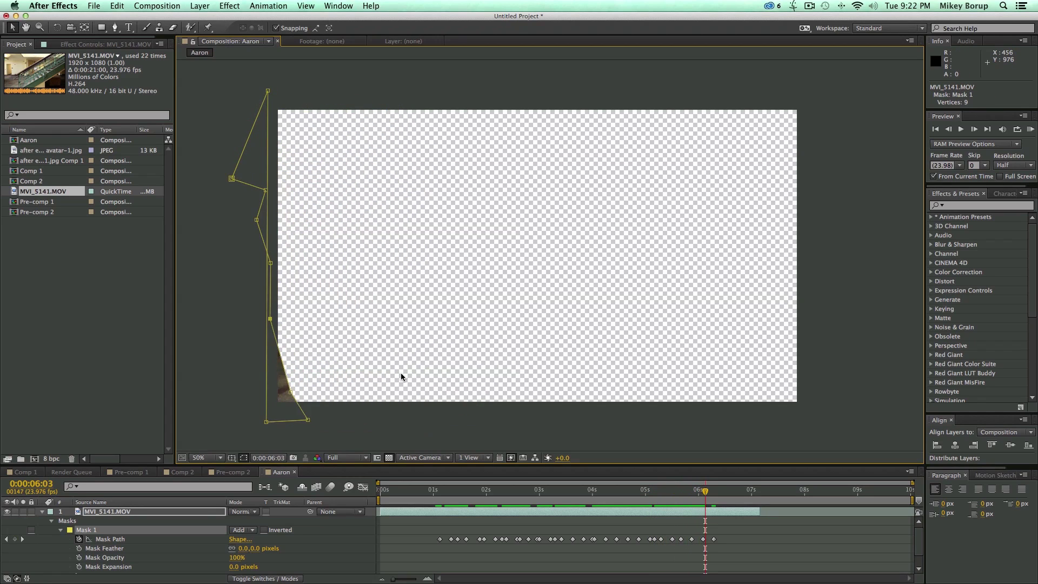
pyautogui.press('pagedown')
pyautogui.moveTo(710, 501); pyautogui.dragTo(637, 491)
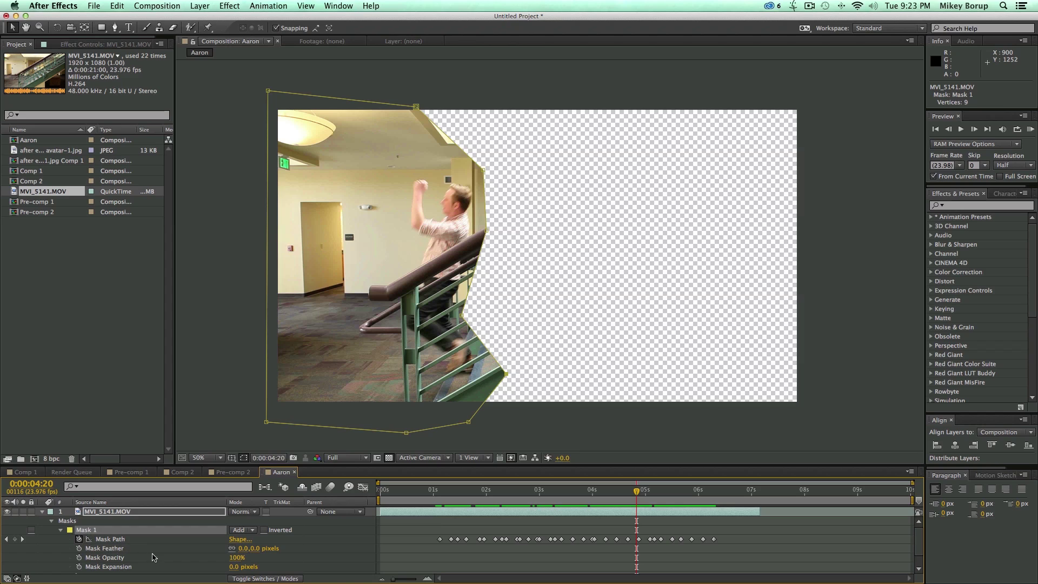
# - Set Mask 1's feather to 25 pixels
pyautogui.write('25')
pyautogui.press('Return')
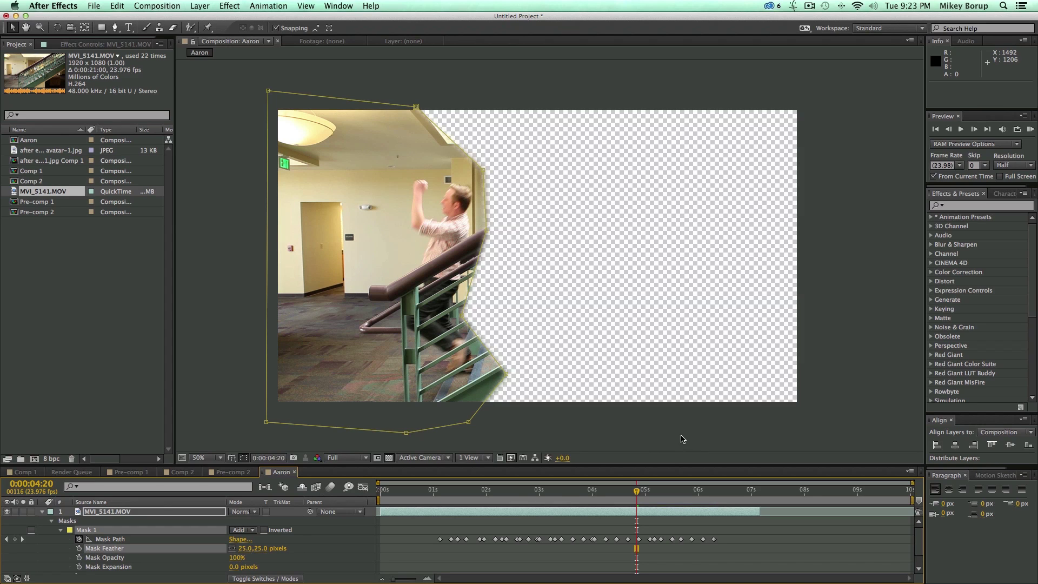
pyautogui.click(349, 98)
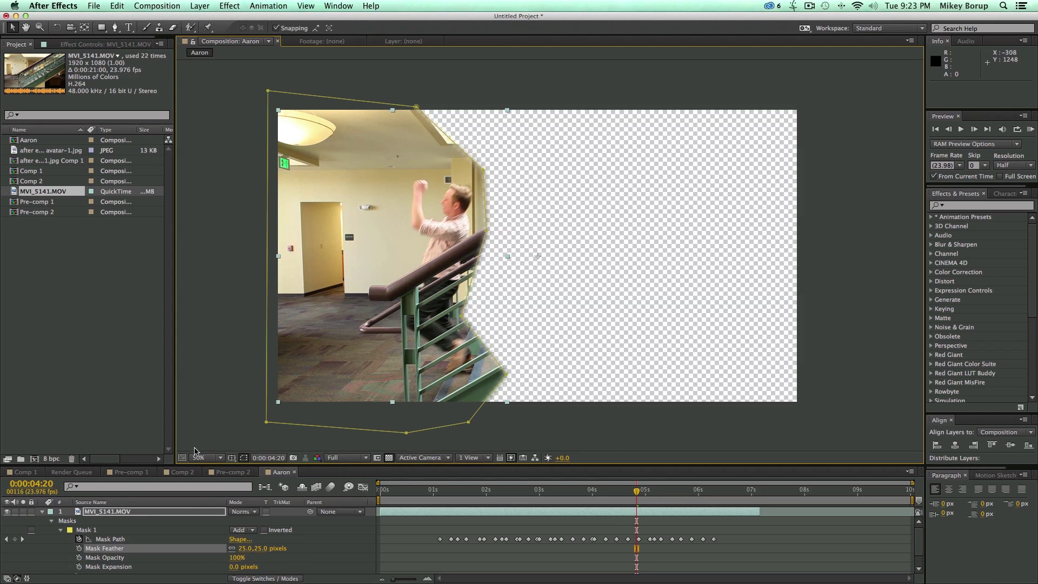
# - Enlarge the timeline, collapse the mask properties, and select the masked layer at about 3 seconds
pyautogui.moveTo(195, 468); pyautogui.dragTo(194, 359)
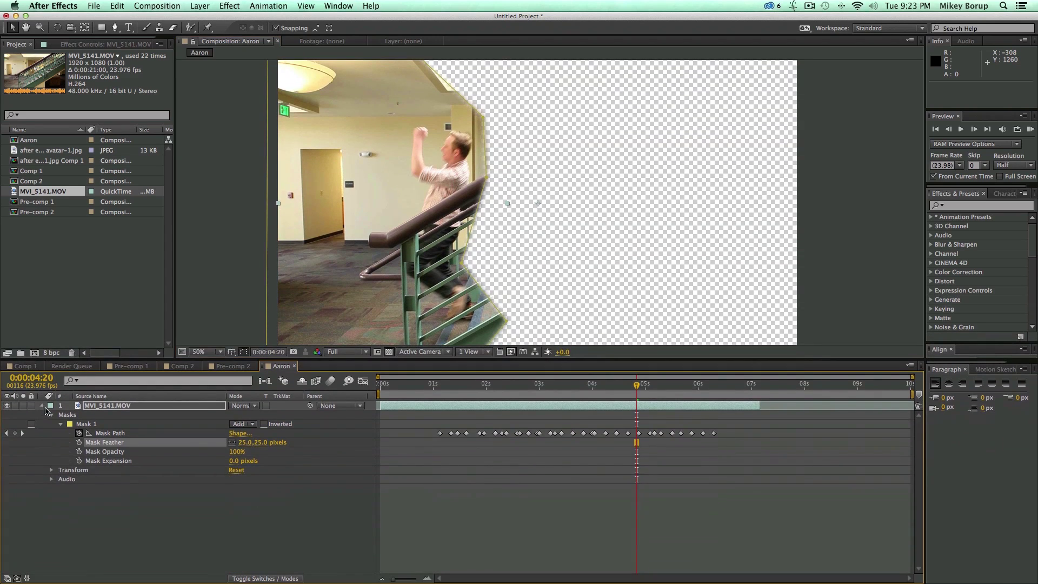
pyautogui.press('u')
pyautogui.moveTo(424, 385); pyautogui.dragTo(585, 387)
pyautogui.click(553, 406)
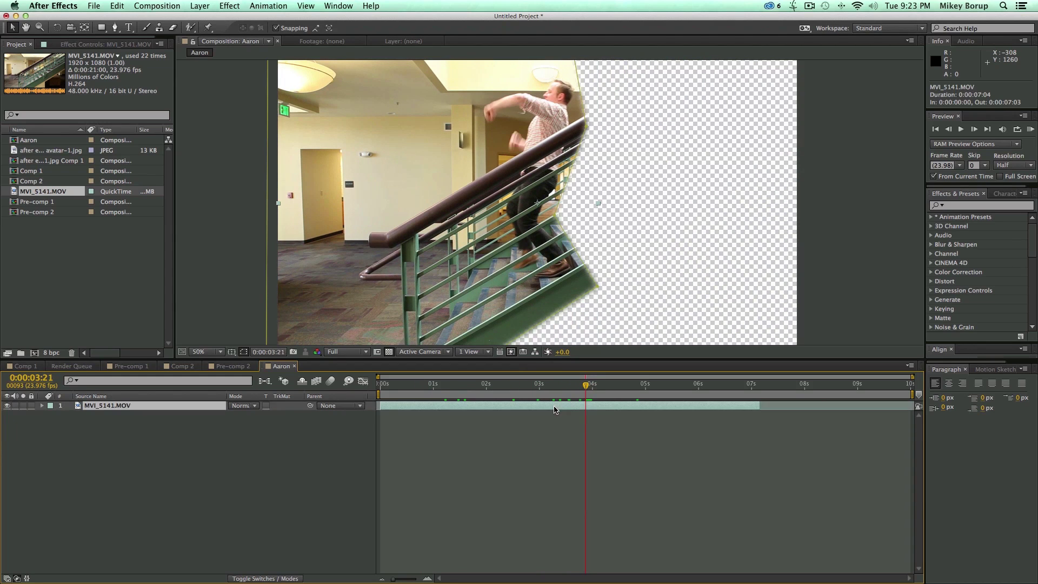
# - Duplicate the masked layer, offset the copy's start, and set the time to 2 seconds
pyautogui.hotkey('ctrl', 'd')
pyautogui.moveTo(533, 416); pyautogui.dragTo(547, 385)
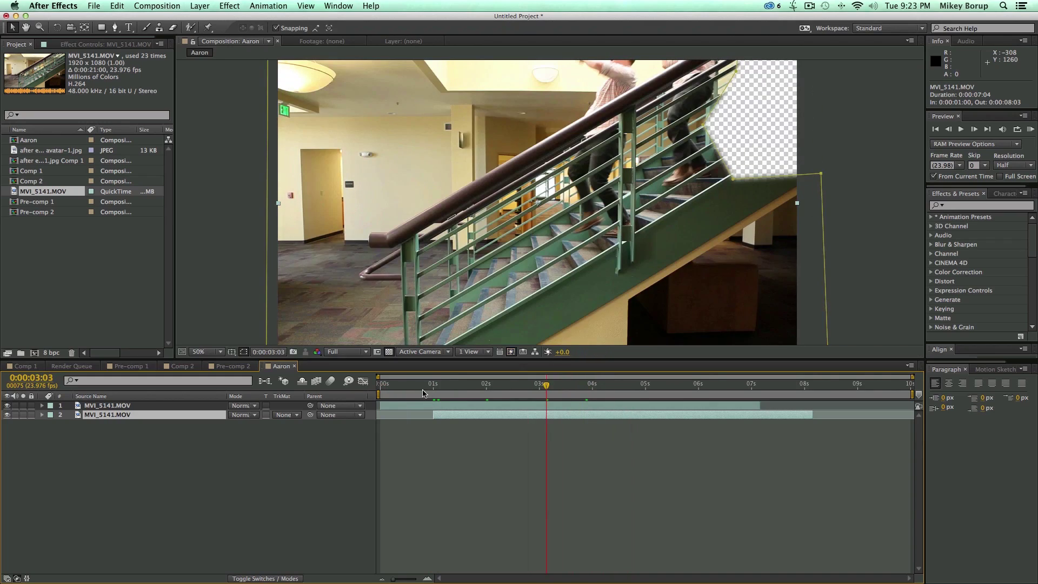
pyautogui.click(488, 387)
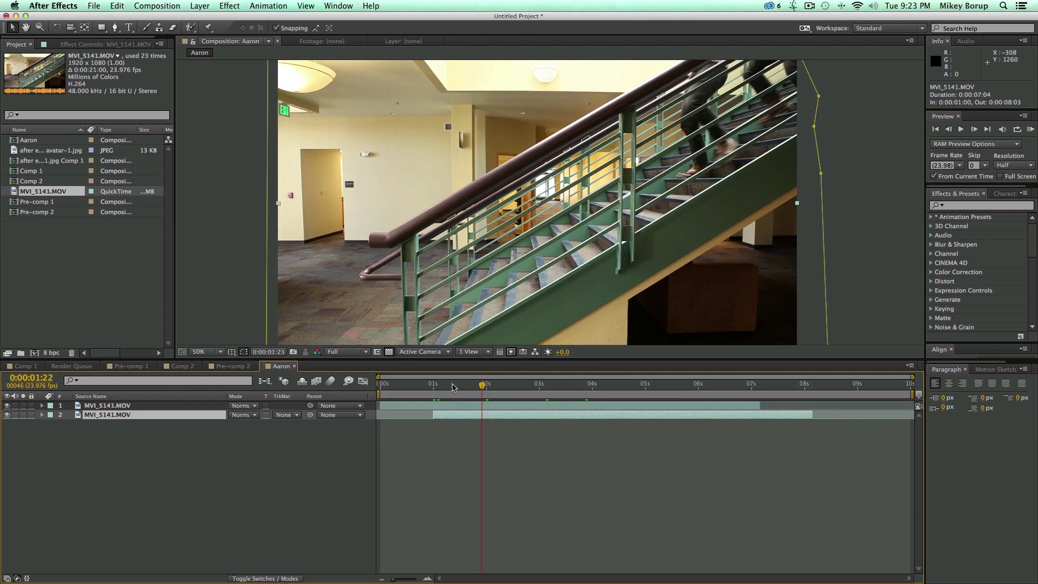
pyautogui.click(487, 387)
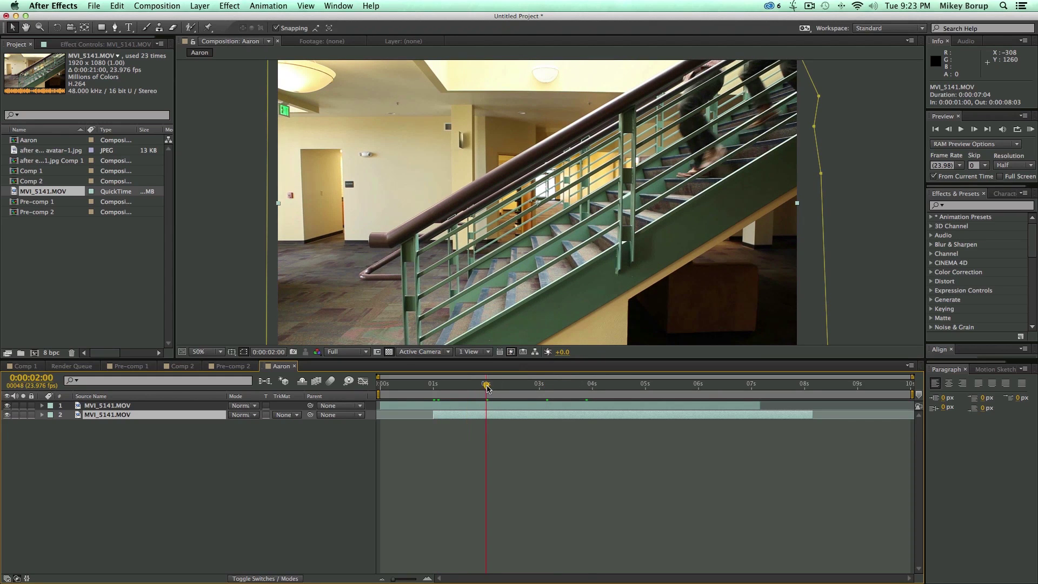
# - Add the third copy starting at 2 seconds and the fourth at 3 seconds
pyautogui.press('super+d')
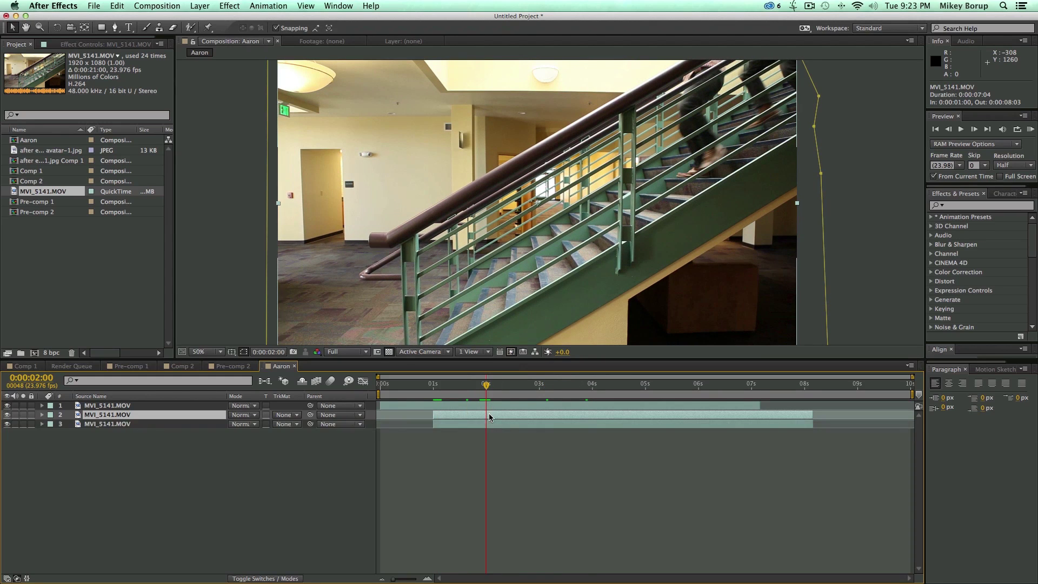
pyautogui.click(496, 425)
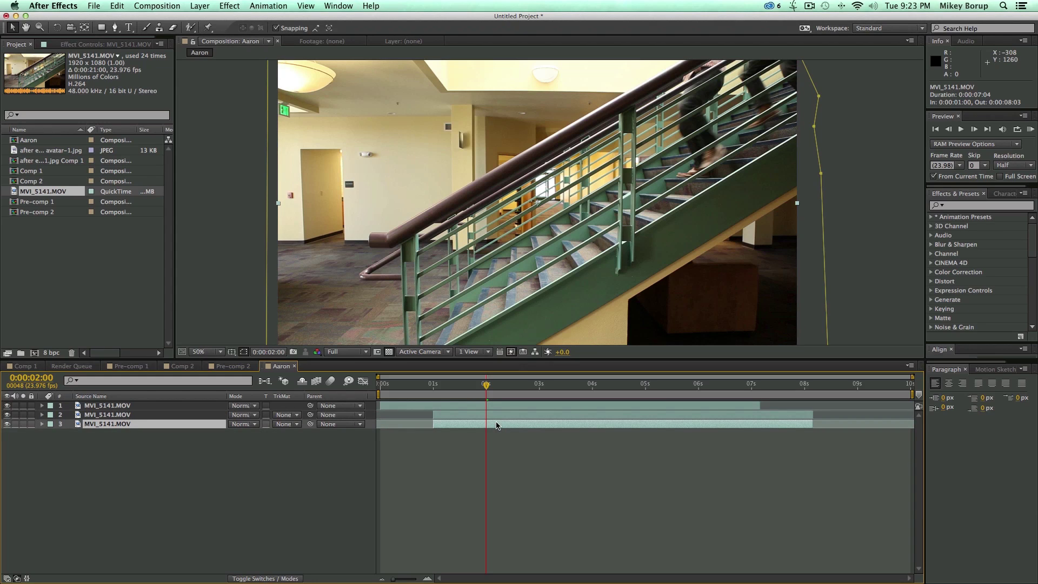
pyautogui.press('[')
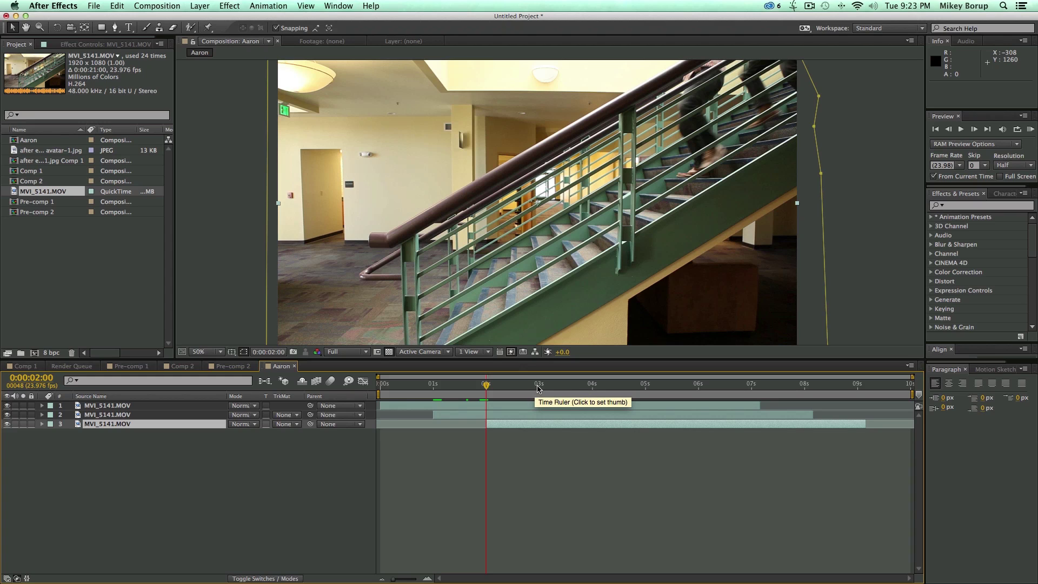
pyautogui.click(539, 386)
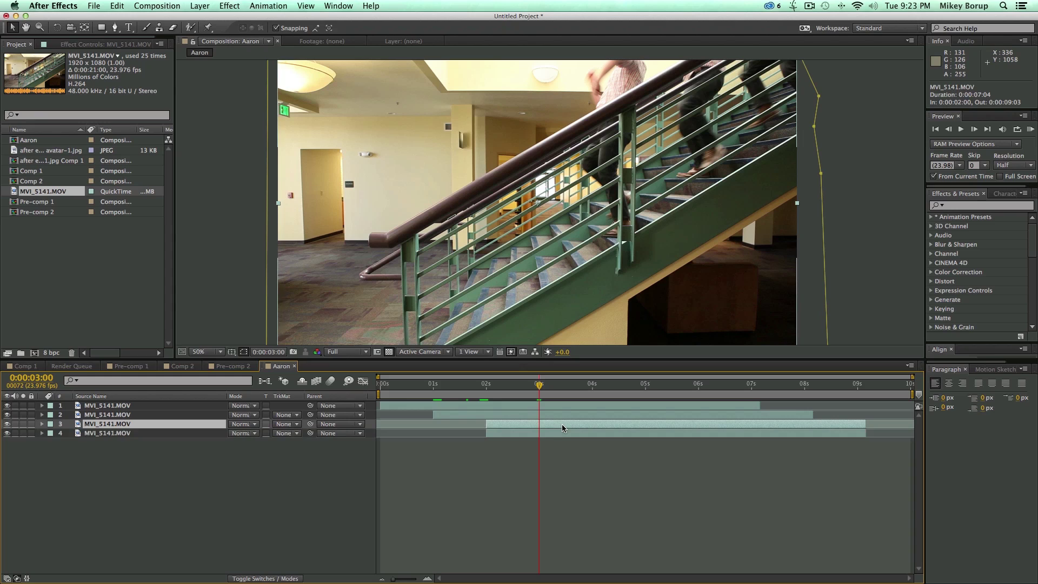
pyautogui.press('super+d')
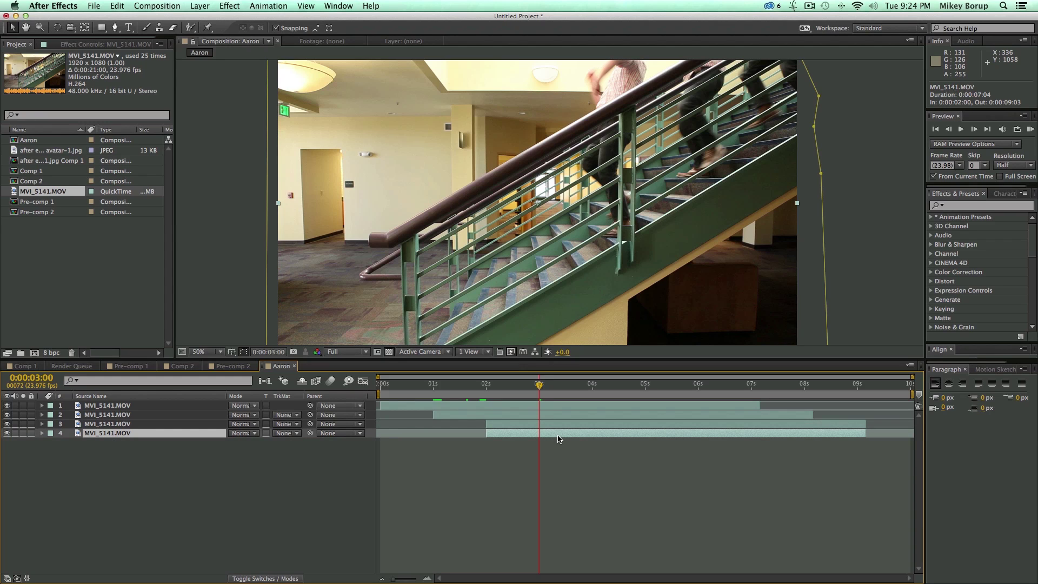
pyautogui.press('[')
# - Add the fifth copy starting at 4 seconds and the sixth at 5 seconds
pyautogui.click(592, 385)
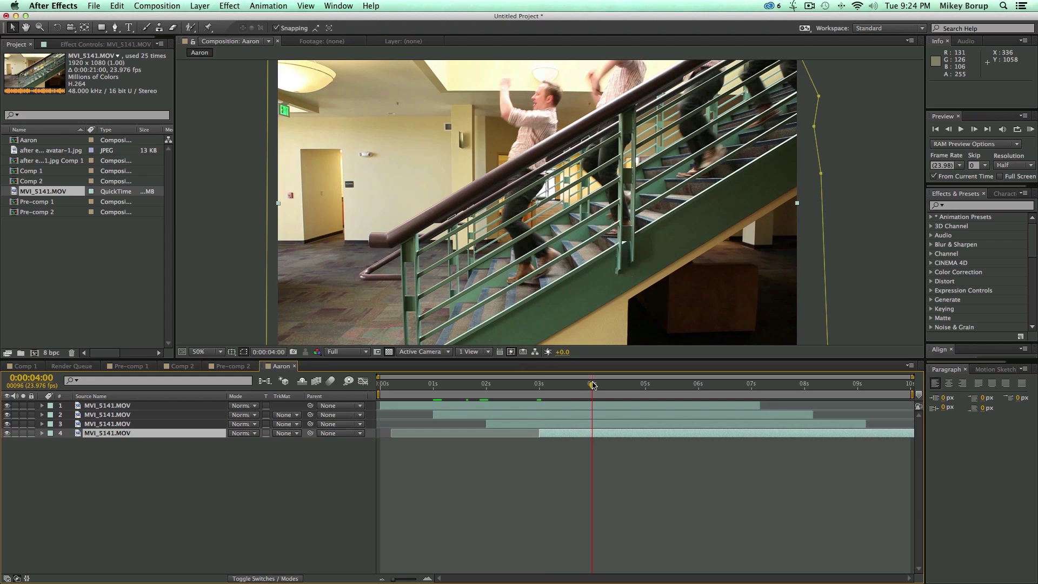
pyautogui.moveTo(605, 438)
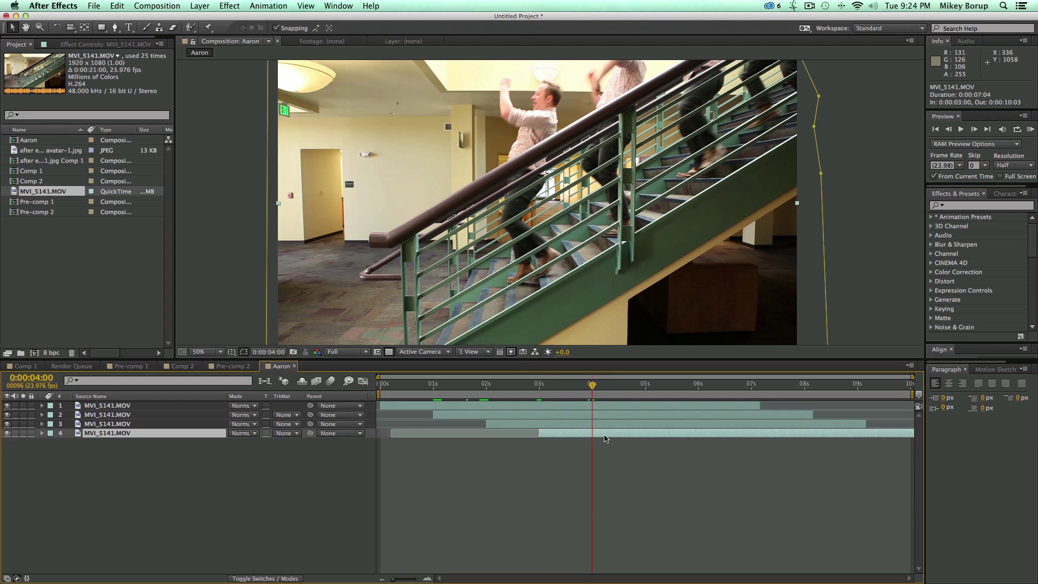
pyautogui.press('super+d')
pyautogui.press('[')
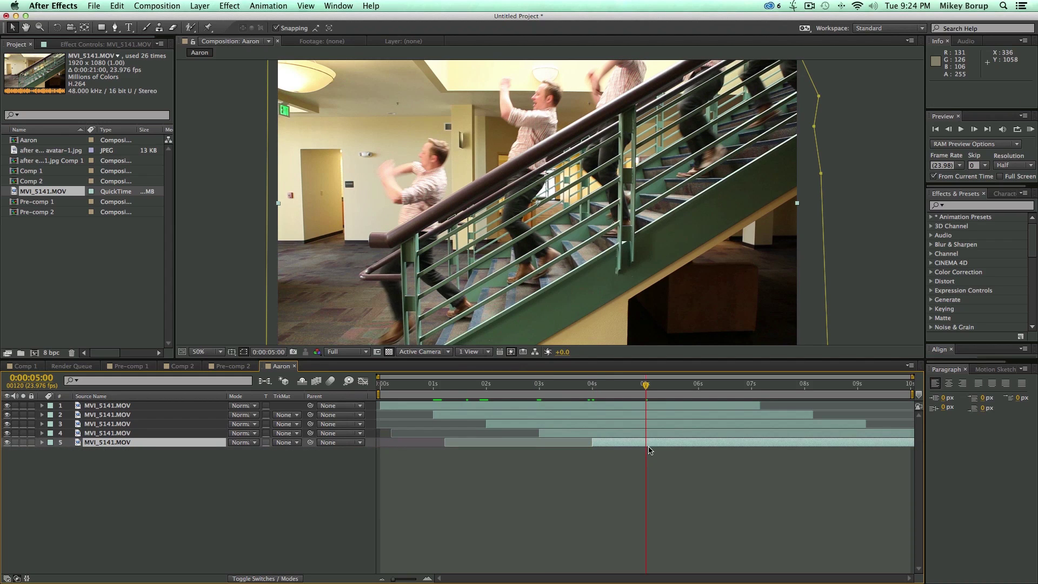
pyautogui.moveTo(650, 447)
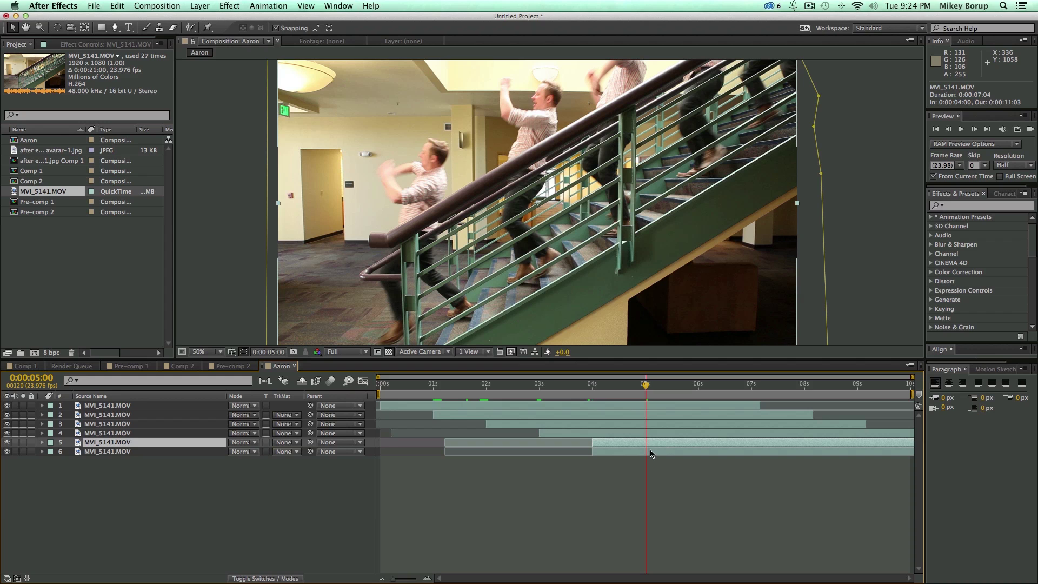
pyautogui.press('super+d')
pyautogui.press('[')
# - Add copies starting at 6 and 7 seconds, then scrub to check the staggering
pyautogui.click(699, 384)
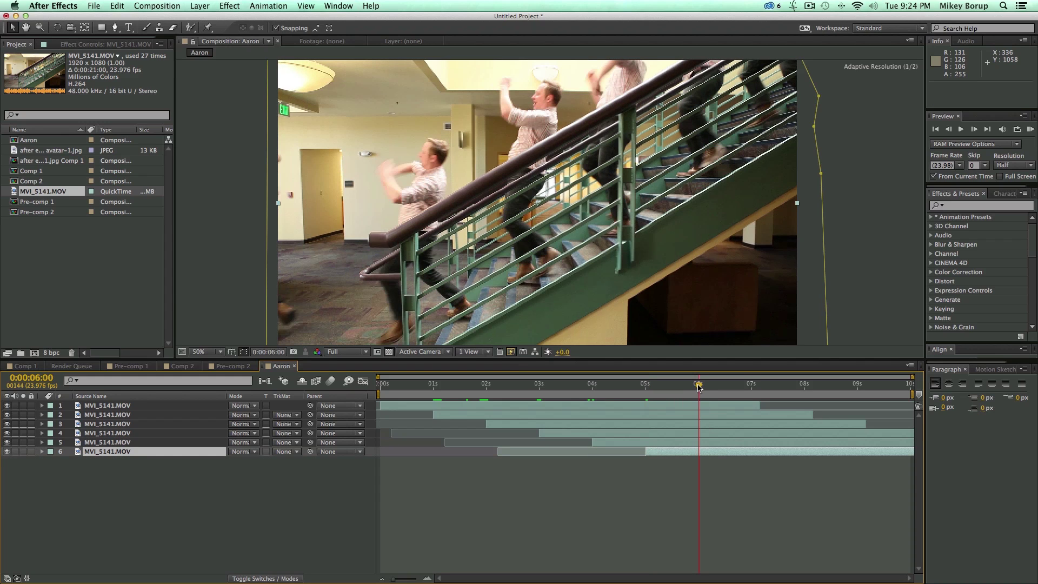
pyautogui.press('super+d')
pyautogui.press('[')
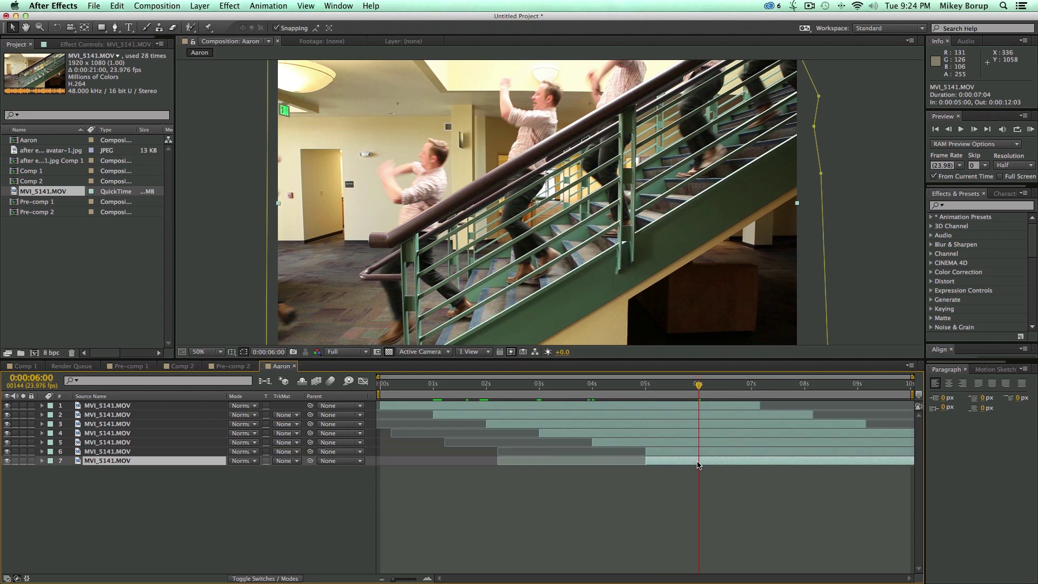
pyautogui.moveTo(698, 464); pyautogui.dragTo(753, 462)
pyautogui.press('super+d')
pyautogui.press('[')
pyautogui.moveTo(725, 385)
pyautogui.mouseDown()
pyautogui.moveTo(617, 389)
pyautogui.moveTo(753, 395)
pyautogui.moveTo(712, 395)
pyautogui.mouseUp()
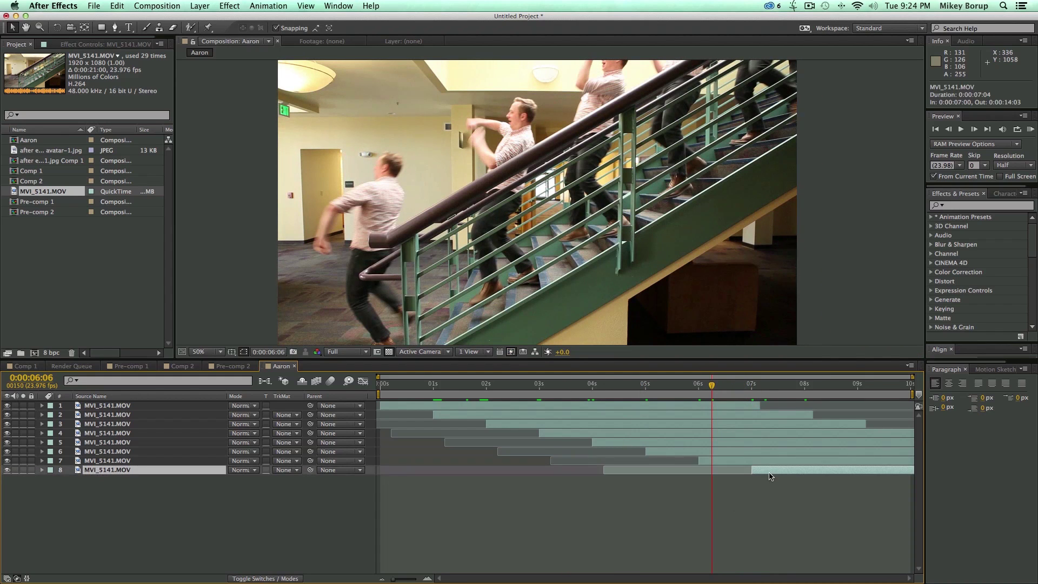
# - Pre-compose all eight stair-clip layers into a nested composition named Dup Aaron
pyautogui.press('super+a')
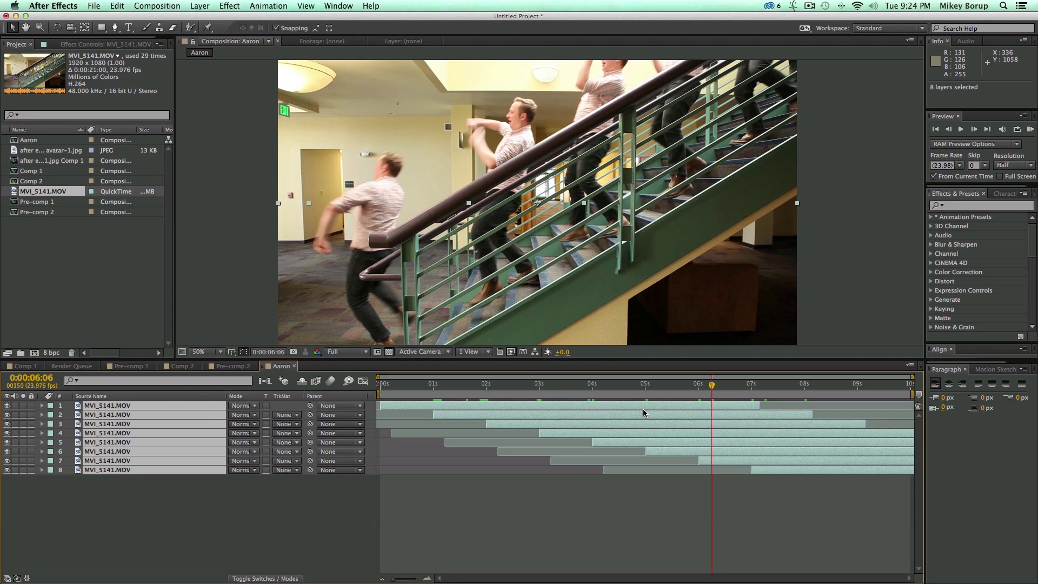
pyautogui.press('super+shift+c')
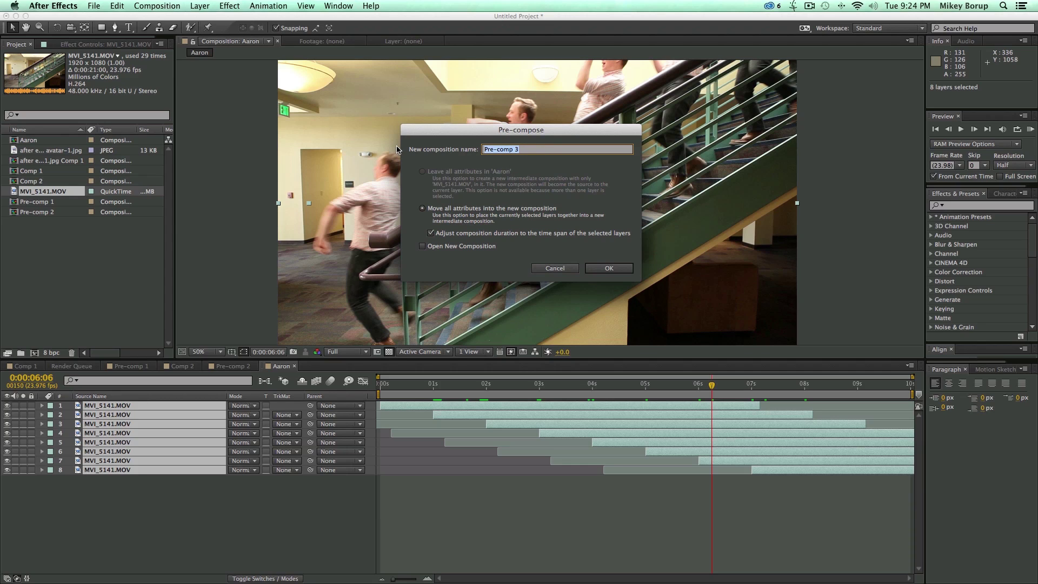
pyautogui.write('Dup Aaron')
pyautogui.press('Return')
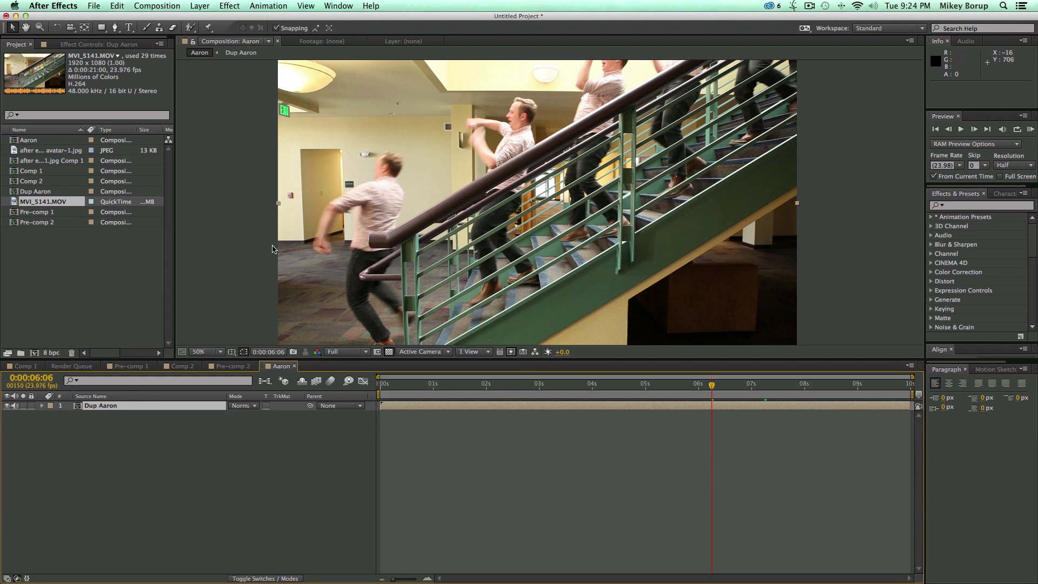
# - Change the Aaron composition's Duration to 0:00:01:00, then scrub back near its start
pyautogui.click(170, 6)
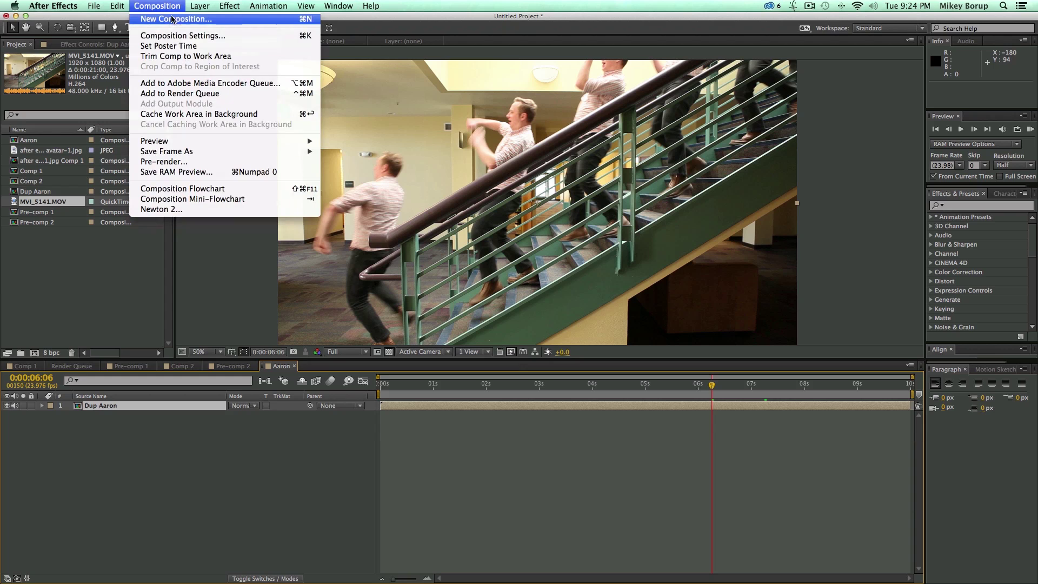
pyautogui.click(181, 35)
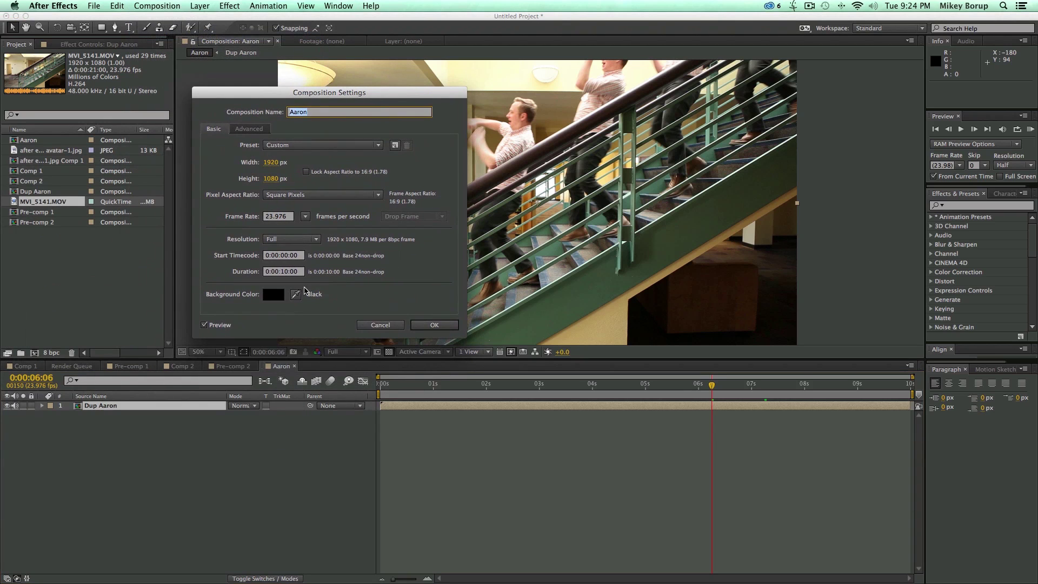
pyautogui.doubleClick(285, 273)
pyautogui.write('01')
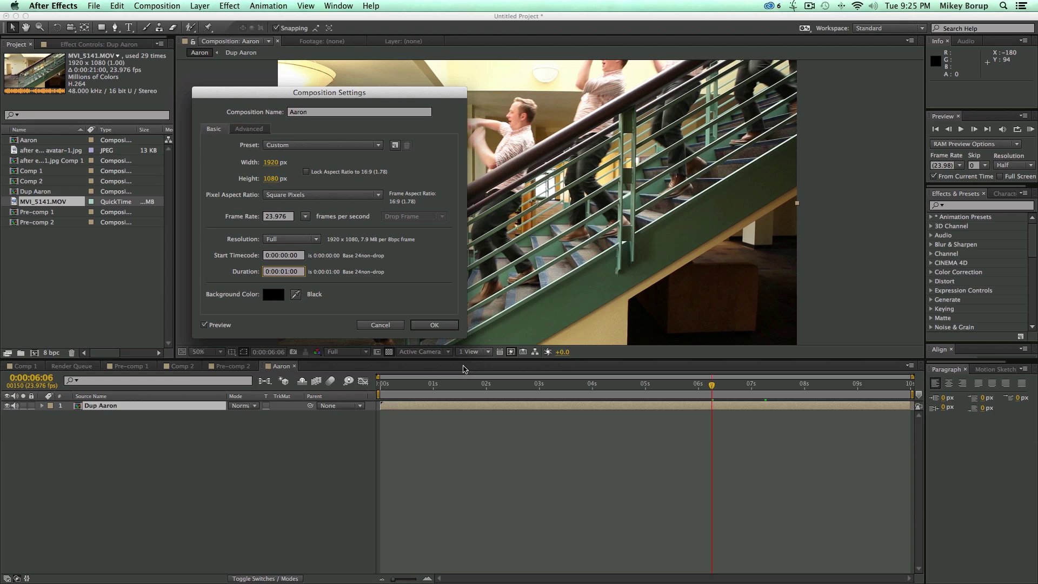
pyautogui.click(441, 325)
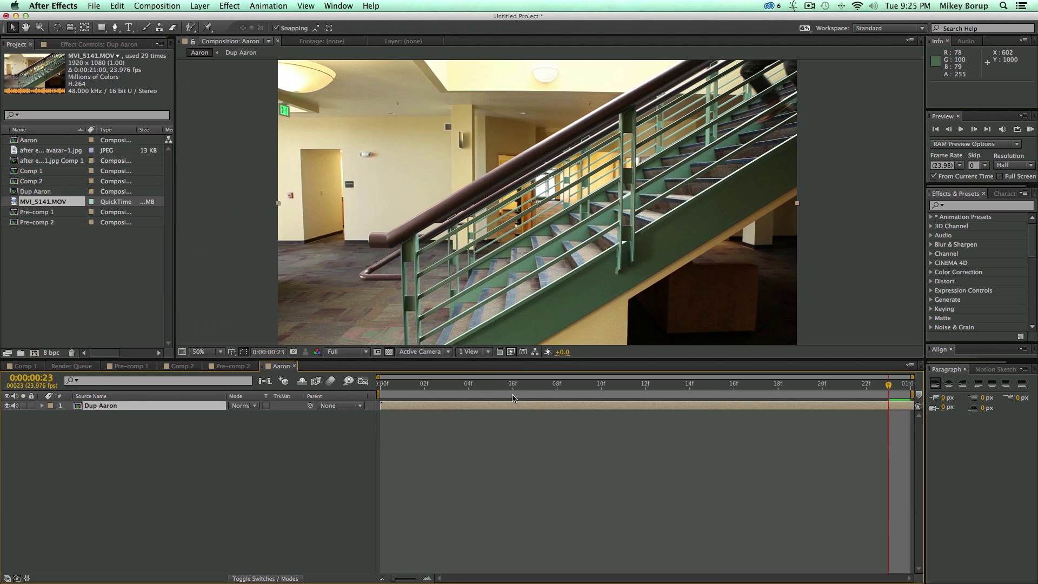
pyautogui.moveTo(512, 385); pyautogui.dragTo(380, 406)
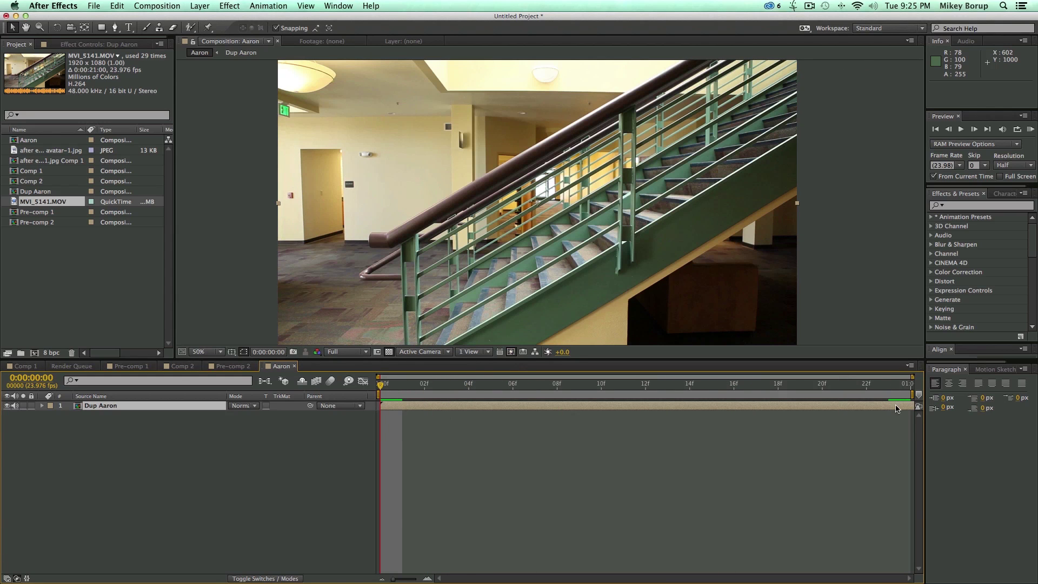
# - Slide the Dup Aaron layer earlier in the timeline so the walking copies fill the second
pyautogui.moveTo(896, 408); pyautogui.dragTo(721, 406)
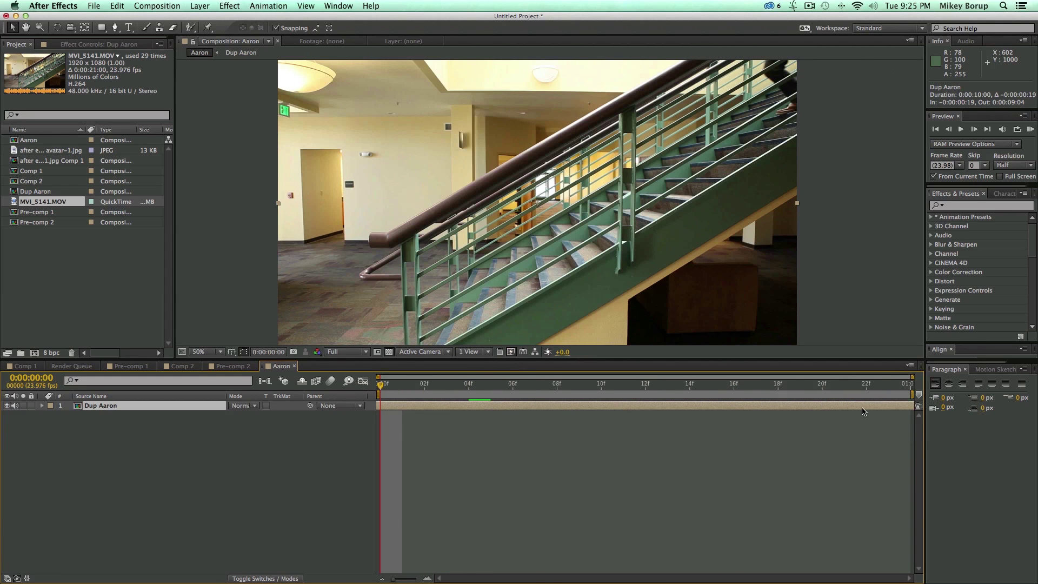
pyautogui.moveTo(863, 411); pyautogui.dragTo(608, 411)
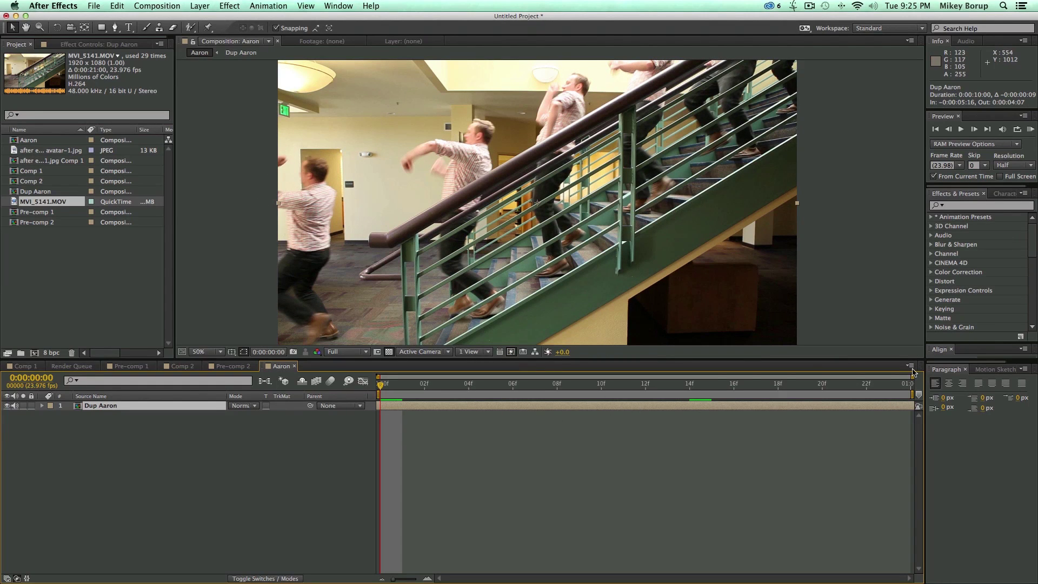
pyautogui.moveTo(879, 409); pyautogui.dragTo(541, 401)
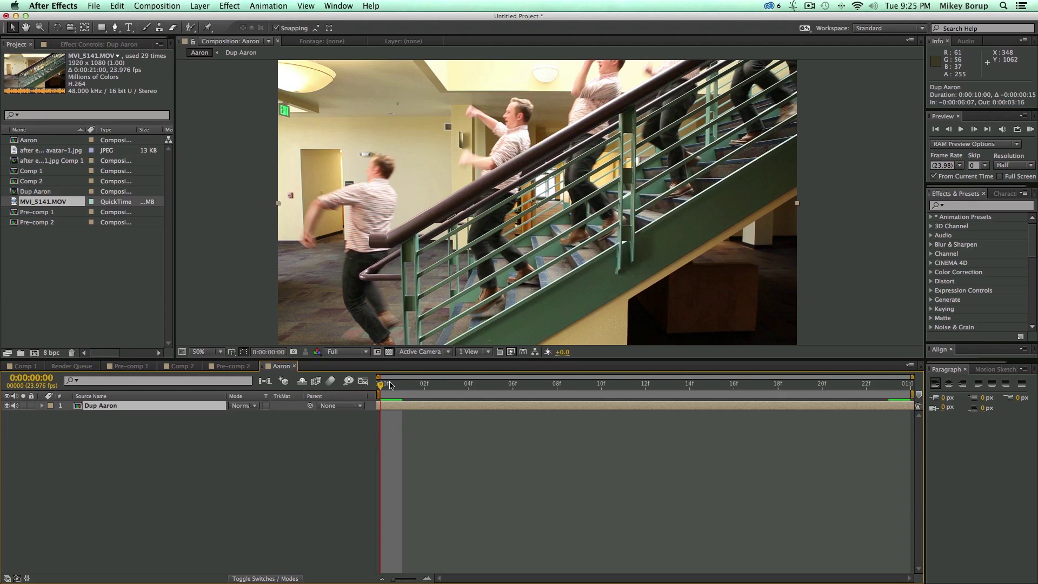
# - Play a looping preview of the composition, then return to the first frame
pyautogui.press('space')
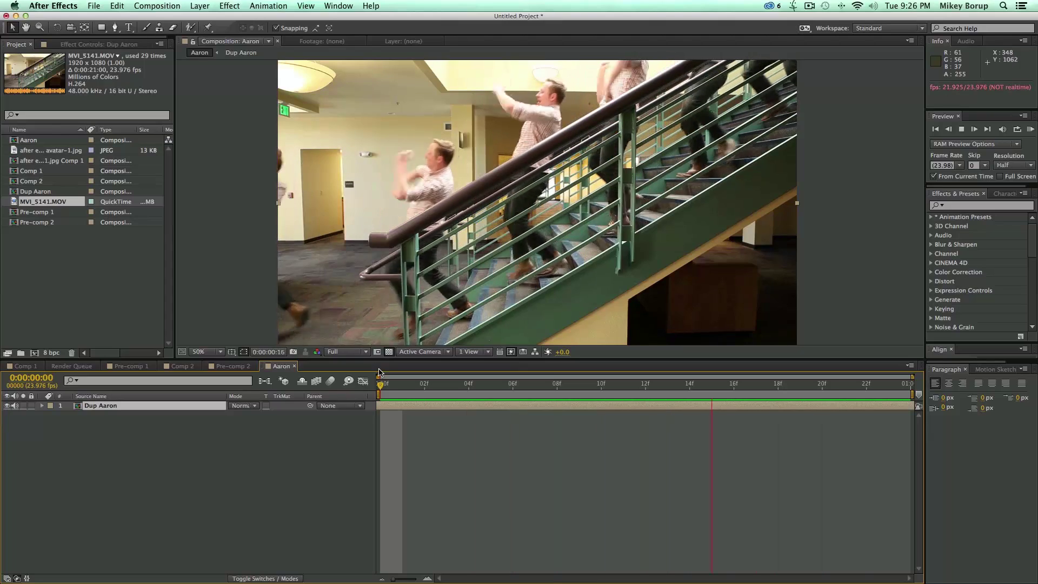
pyautogui.press('space')
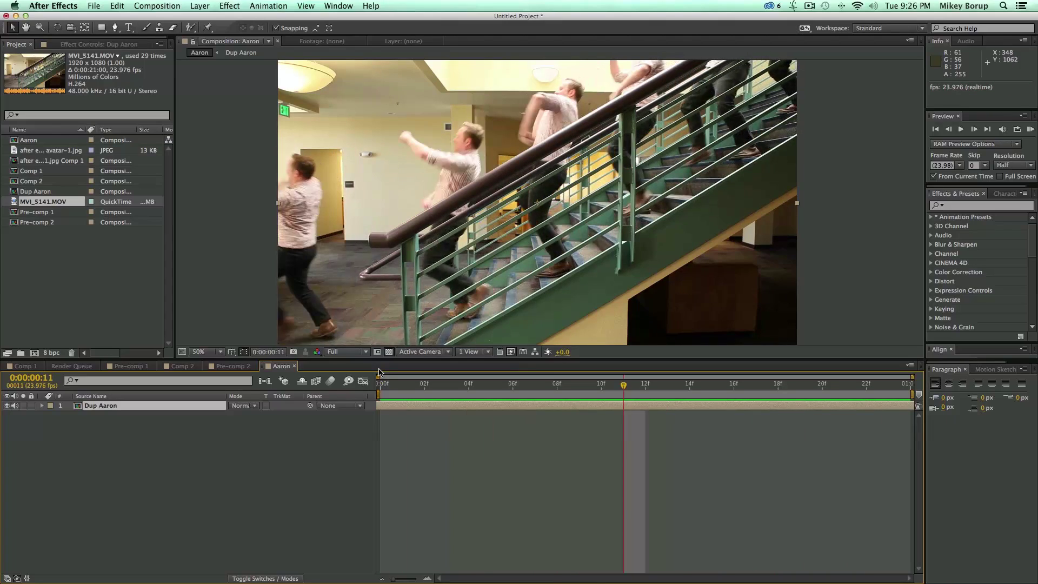
pyautogui.press('Home')
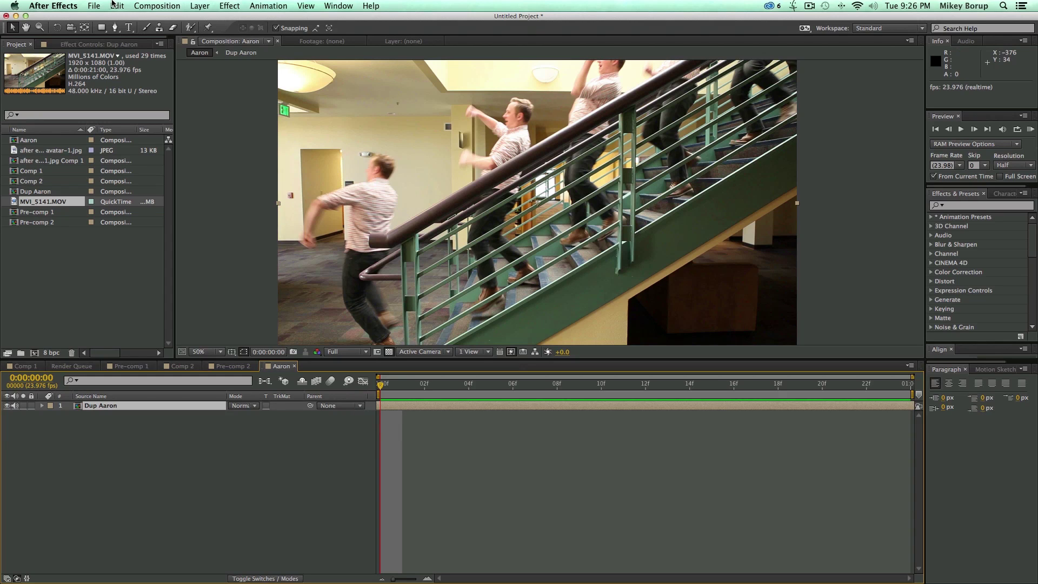
# - Add the Aaron composition to the Render Queue with H.264 as the output format
pyautogui.click(95, 6)
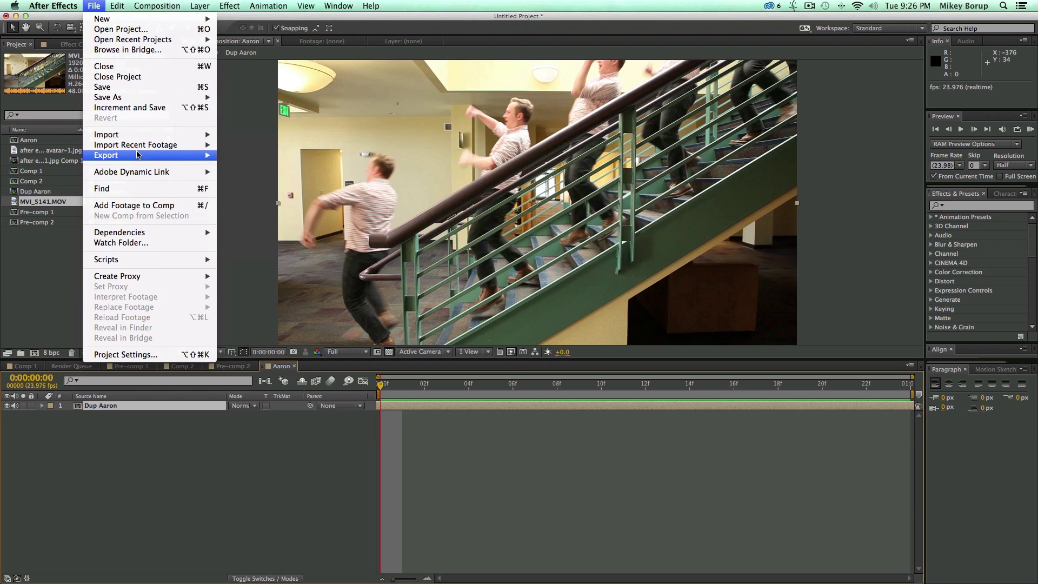
pyautogui.moveTo(142, 156)
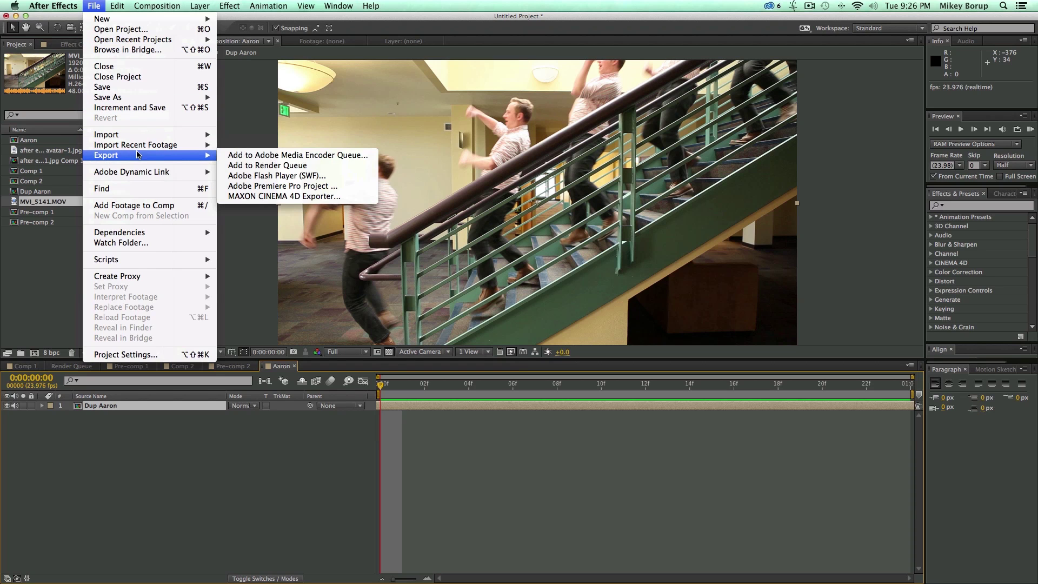
pyautogui.click(289, 165)
pyautogui.click(76, 441)
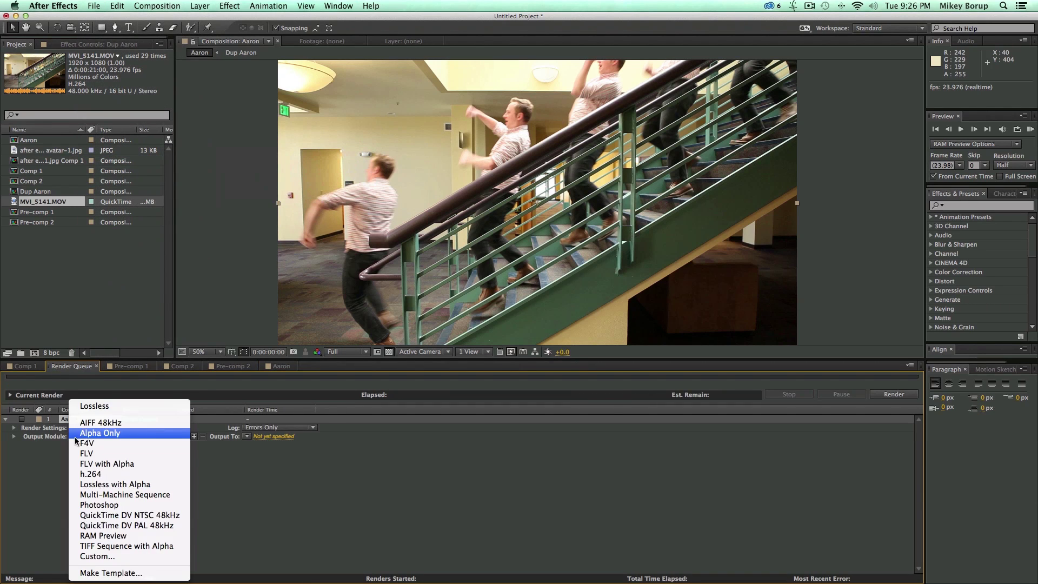
pyautogui.click(71, 439)
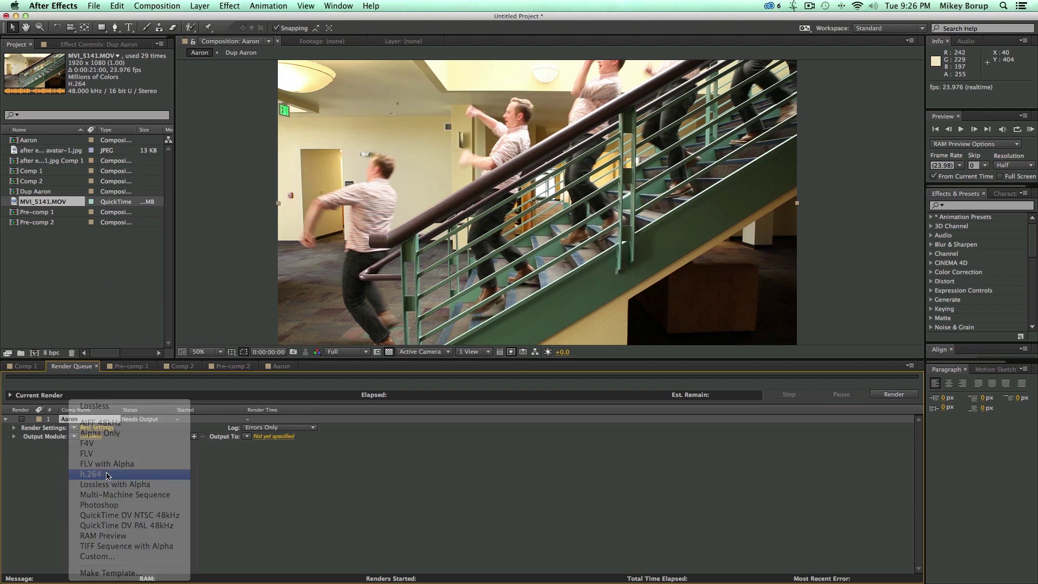
# - Name the output file 'Aaron loop' and render the movie
pyautogui.click(276, 437)
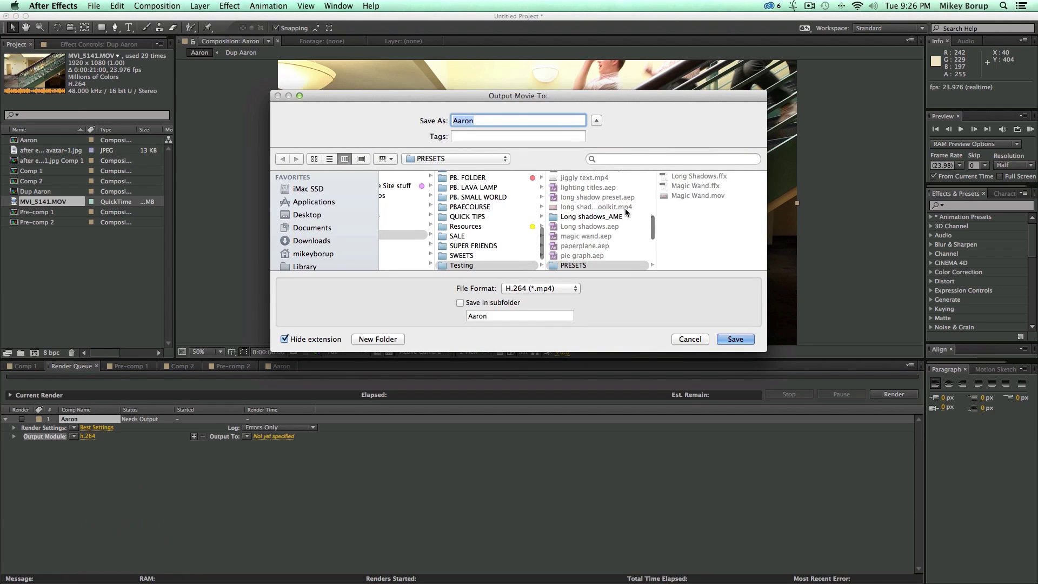
pyautogui.write('Aaron loop')
pyautogui.click(735, 339)
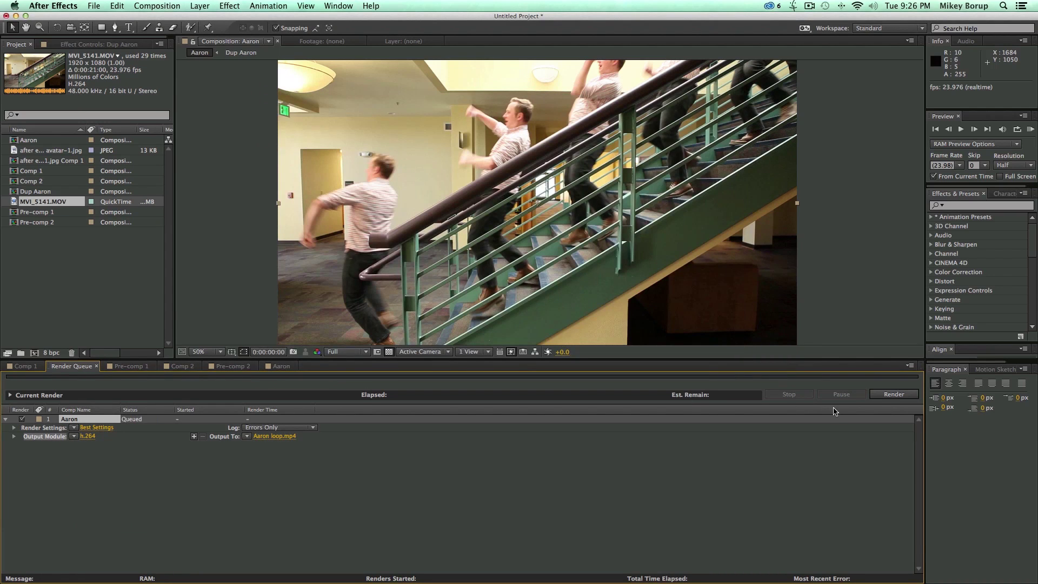
pyautogui.click(879, 394)
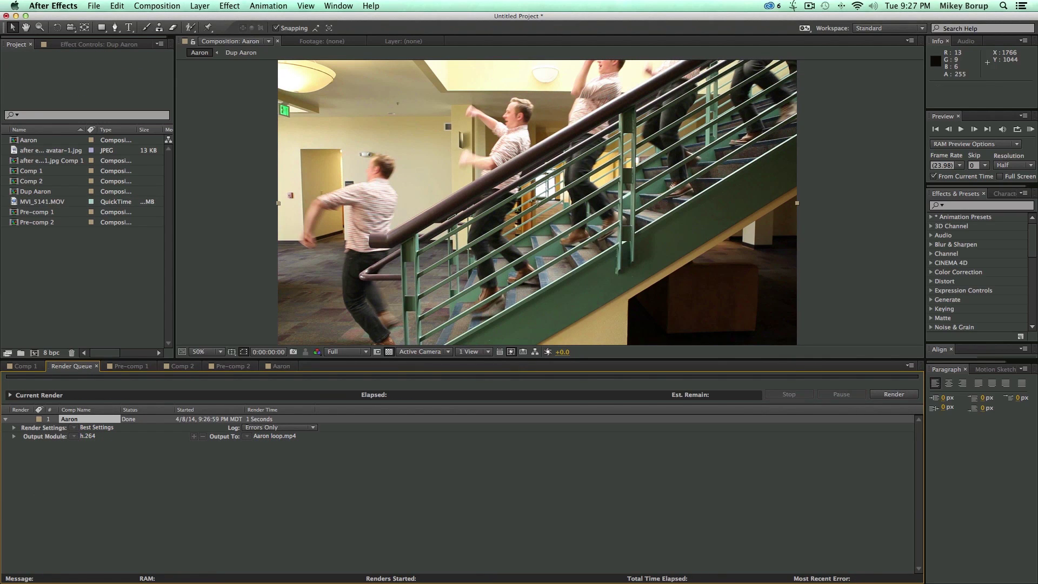
# - Open Aaron loop.mp4 in Photoshop's video timeline, play it through, and return to frame 0
pyautogui.press('super+Tab')
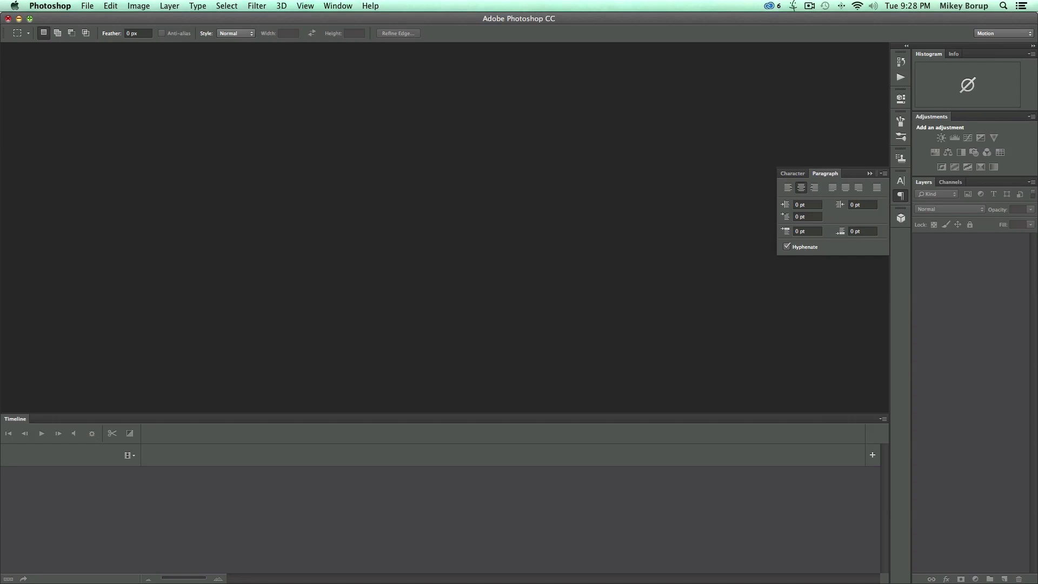
pyautogui.moveTo(0, 199); pyautogui.dragTo(341, 233)
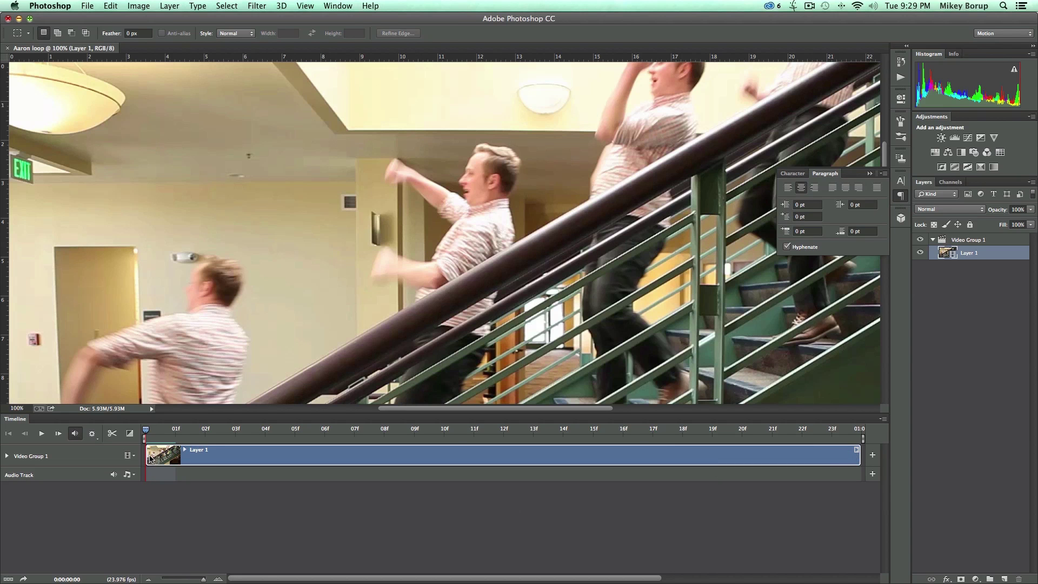
pyautogui.press('space')
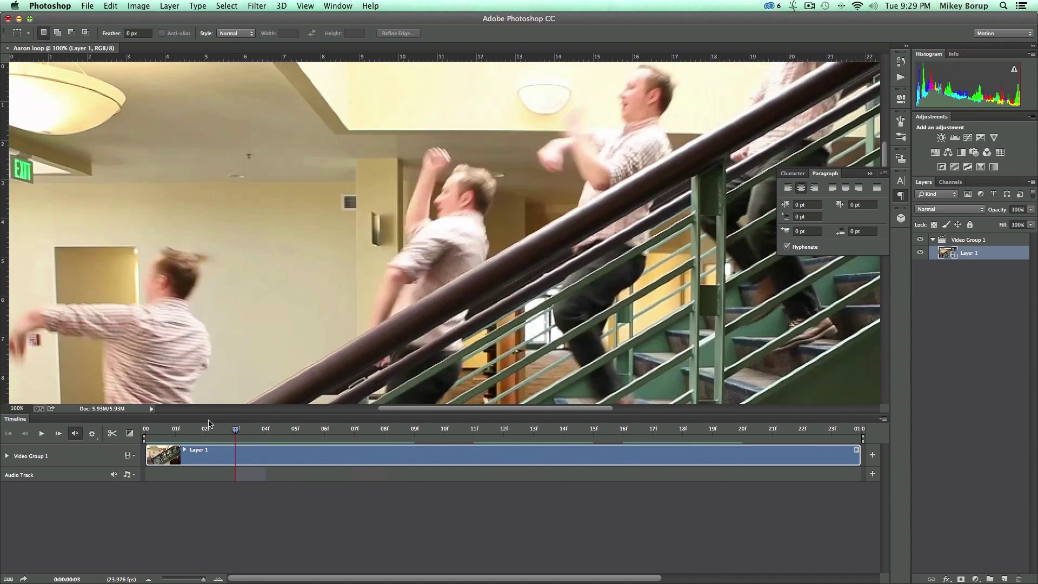
pyautogui.press('space')
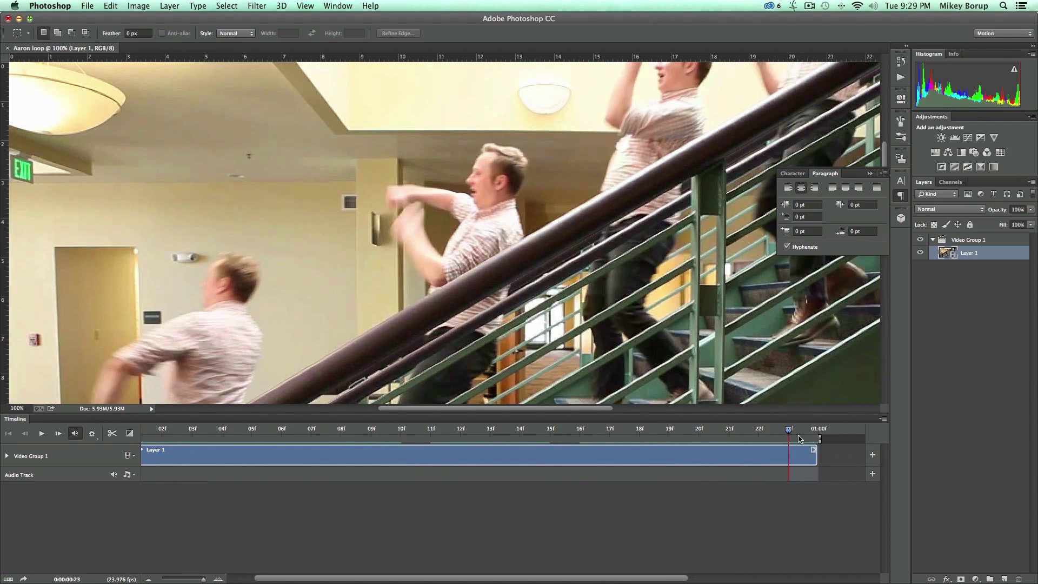
pyautogui.click(252, 431)
pyautogui.moveTo(252, 431); pyautogui.dragTo(122, 434)
pyautogui.click(111, 434)
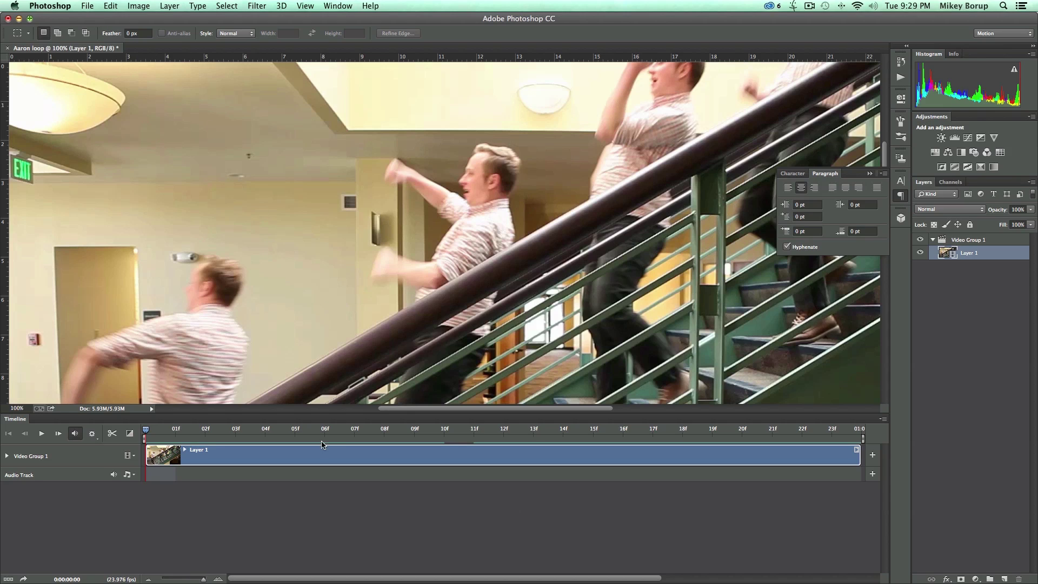
# - In Save for Web, keep GIF format, set Looping Options to Forever, and zoom preview to 33.3%
pyautogui.click(88, 6)
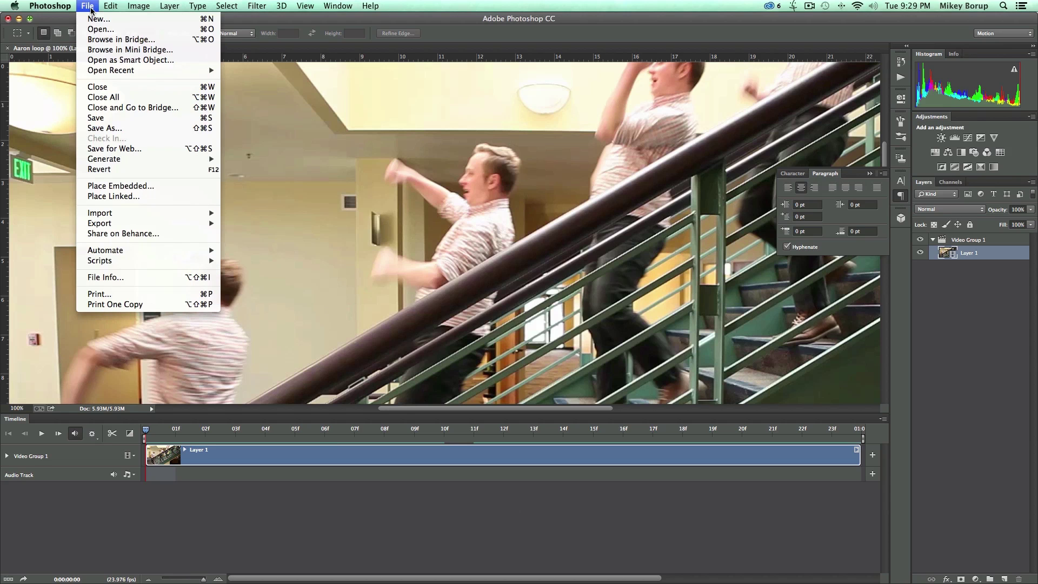
pyautogui.click(123, 149)
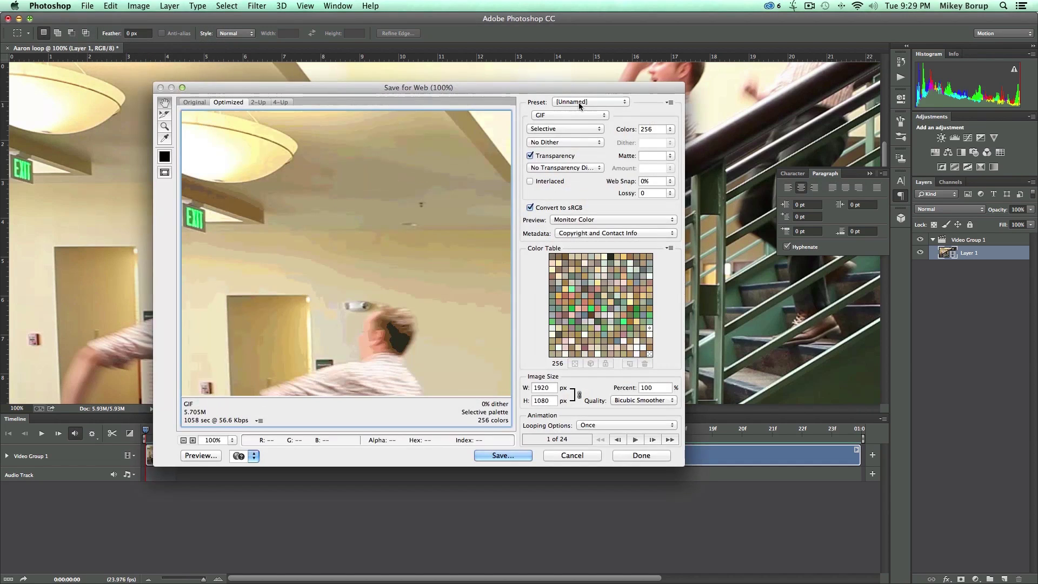
pyautogui.click(565, 116)
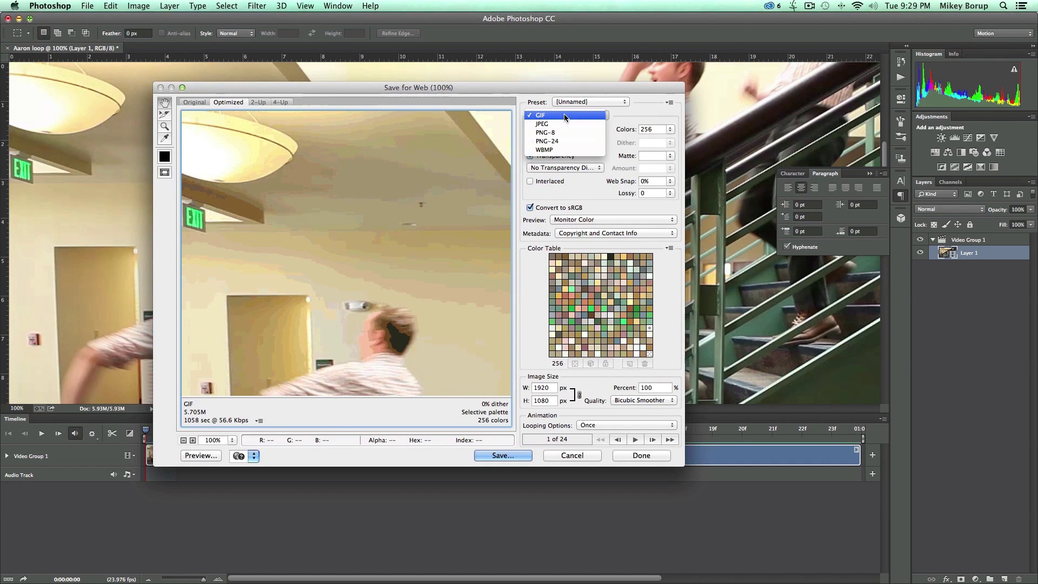
pyautogui.click(565, 116)
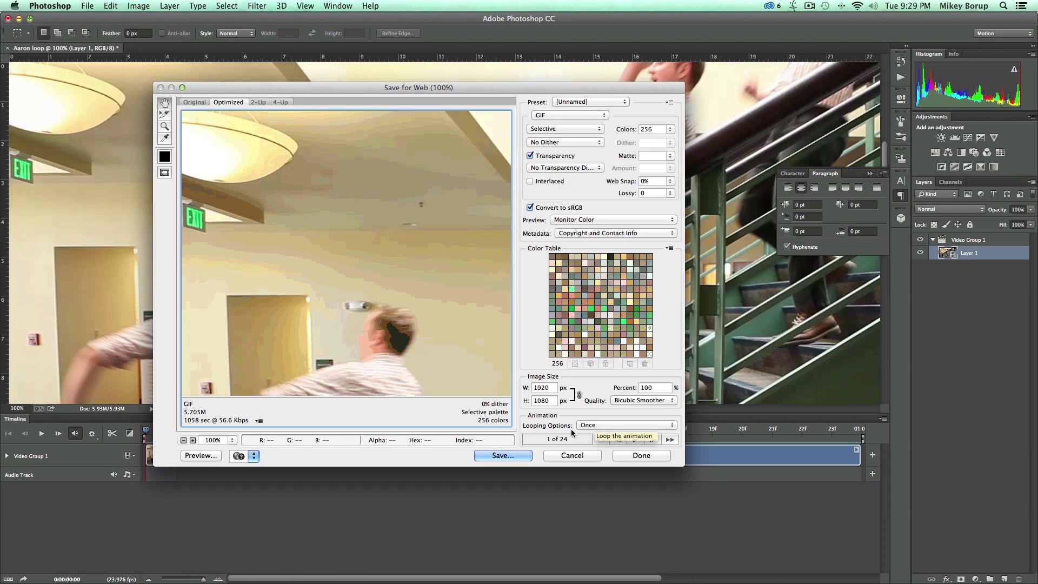
pyautogui.click(628, 425)
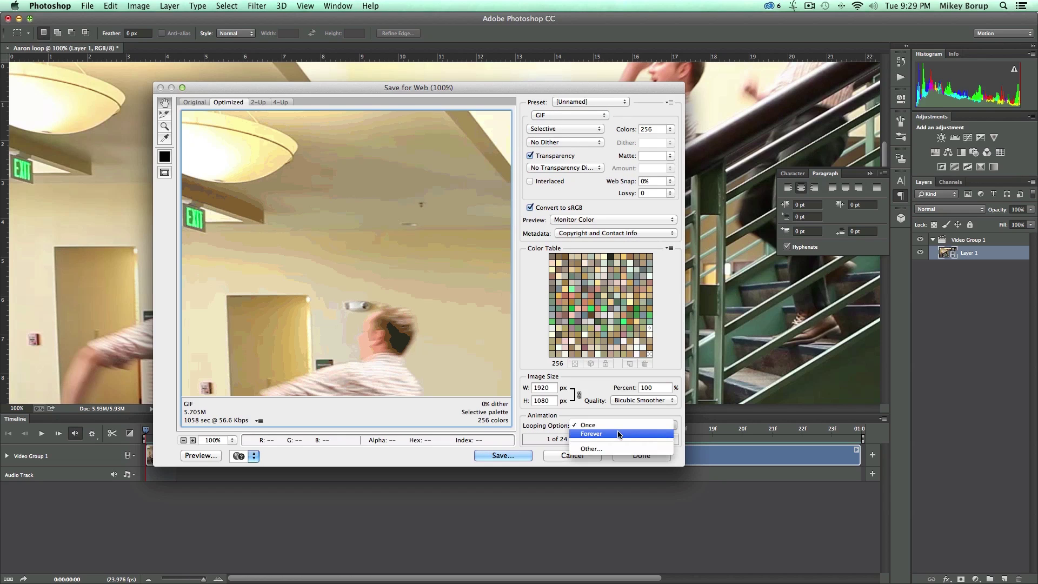
pyautogui.click(619, 434)
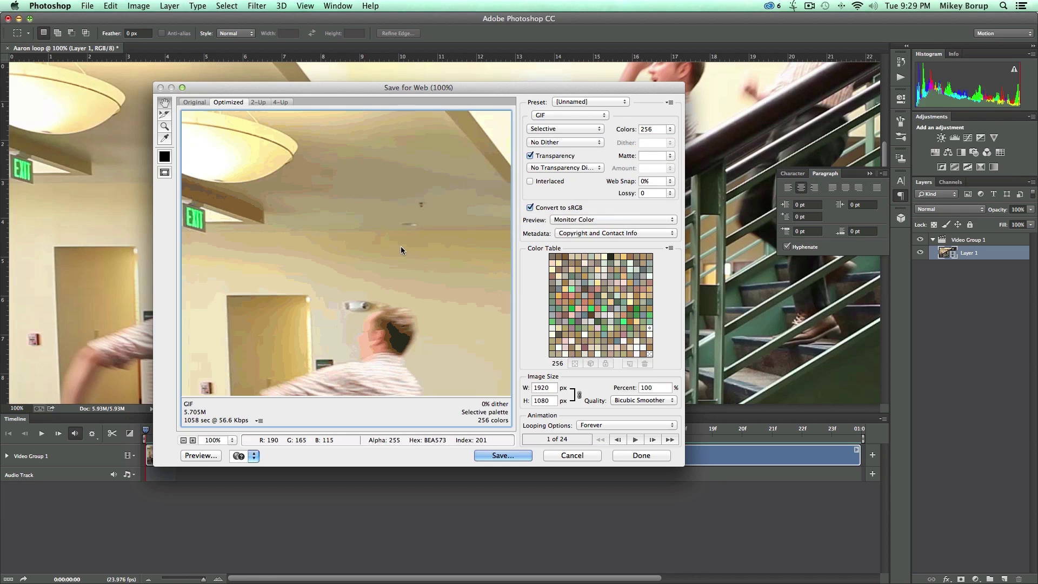
pyautogui.click(184, 440)
pyautogui.click(184, 440)
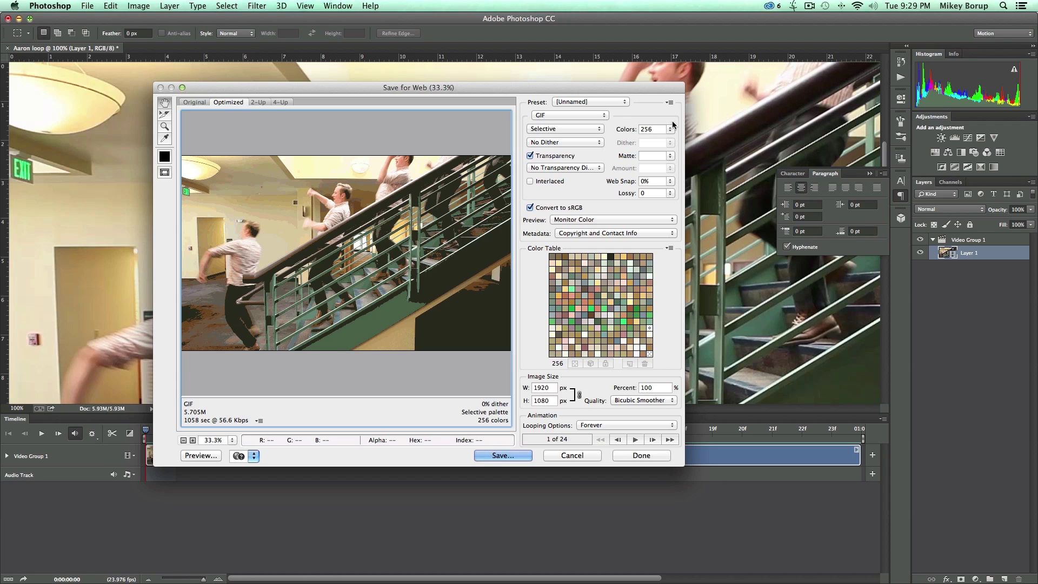
# - Set Web Snap to 7% and try a 50% image size, viewing the preview at 50%
pyautogui.click(671, 129)
pyautogui.moveTo(670, 181); pyautogui.dragTo(626, 205)
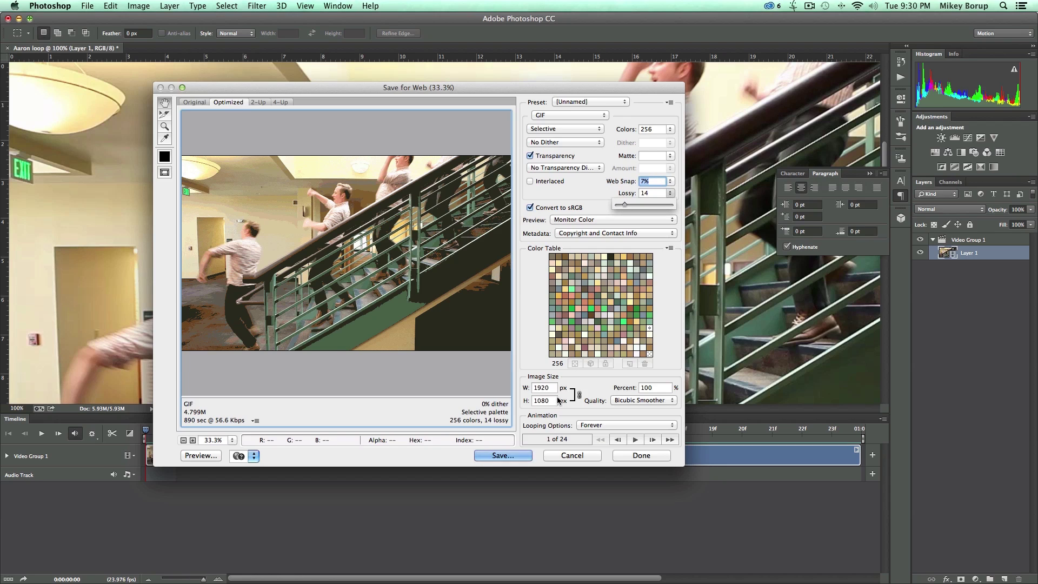
pyautogui.click(662, 388)
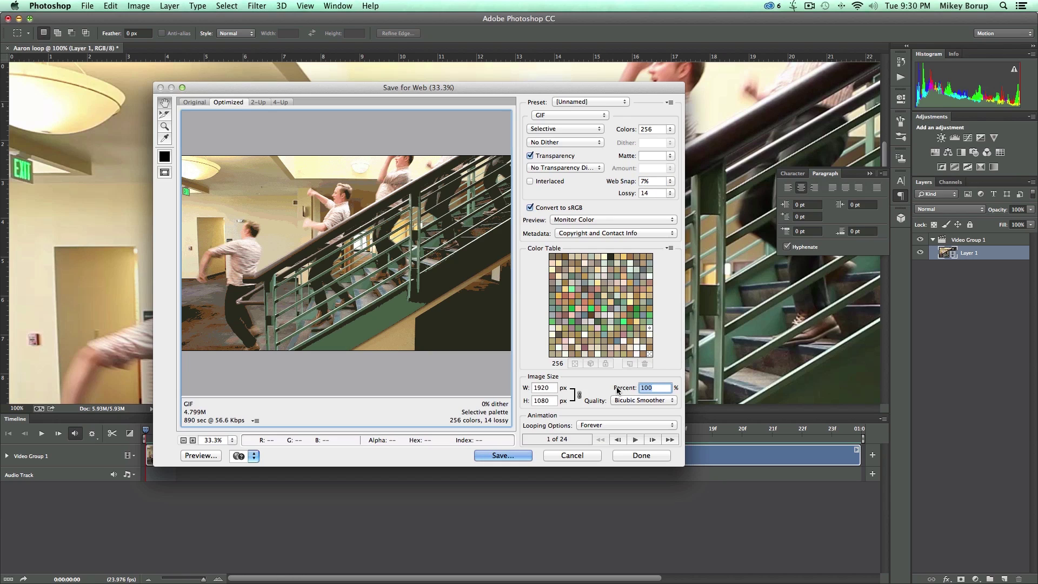
pyautogui.write('25')
pyautogui.write('4')
pyautogui.write('0')
pyautogui.hotkey('shift', 'Up')
pyautogui.press('Tab')
pyautogui.click(190, 440)
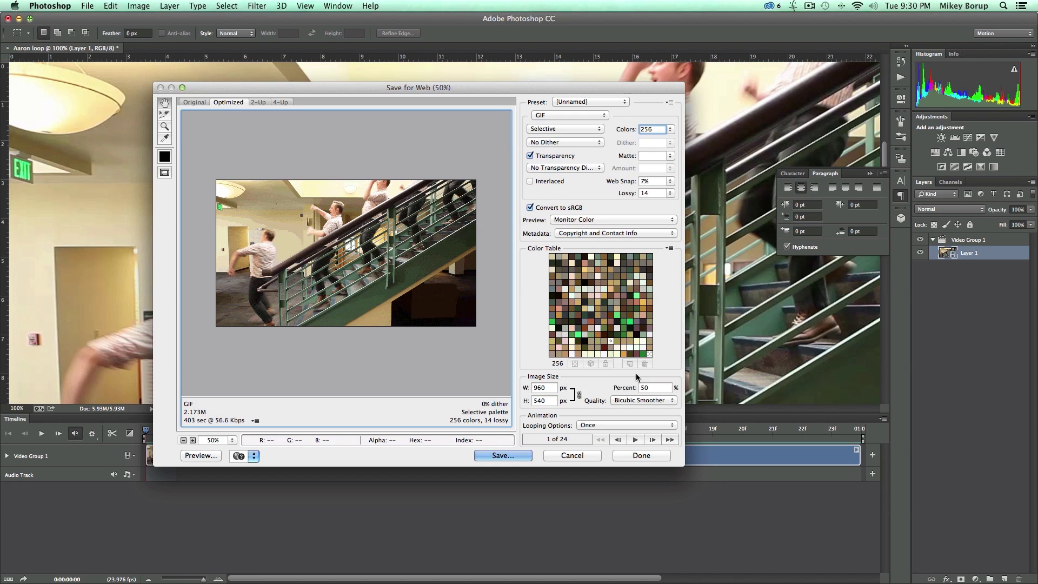
# - Reduce the image size to 30%, check it at 100%, and save Aaron-loop.gif to the project folder
pyautogui.click(656, 388)
pyautogui.write('30')
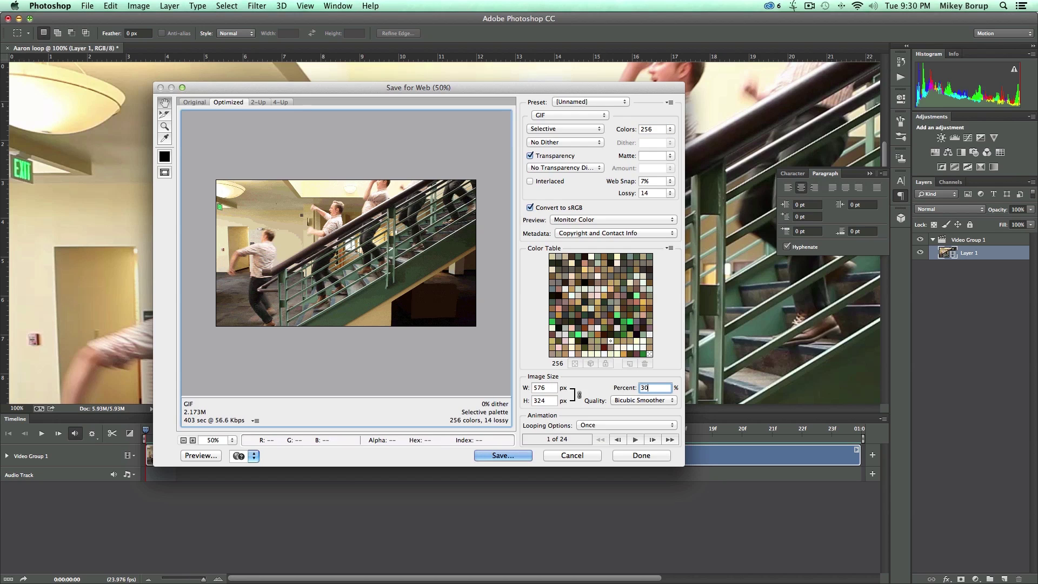
pyautogui.press('Tab')
pyautogui.click(193, 440)
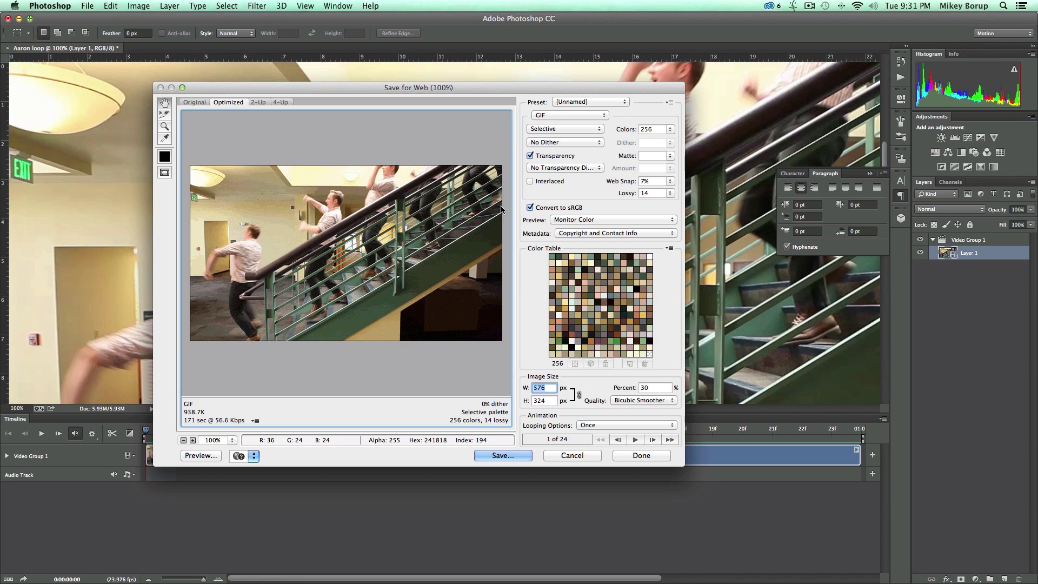
pyautogui.click(502, 456)
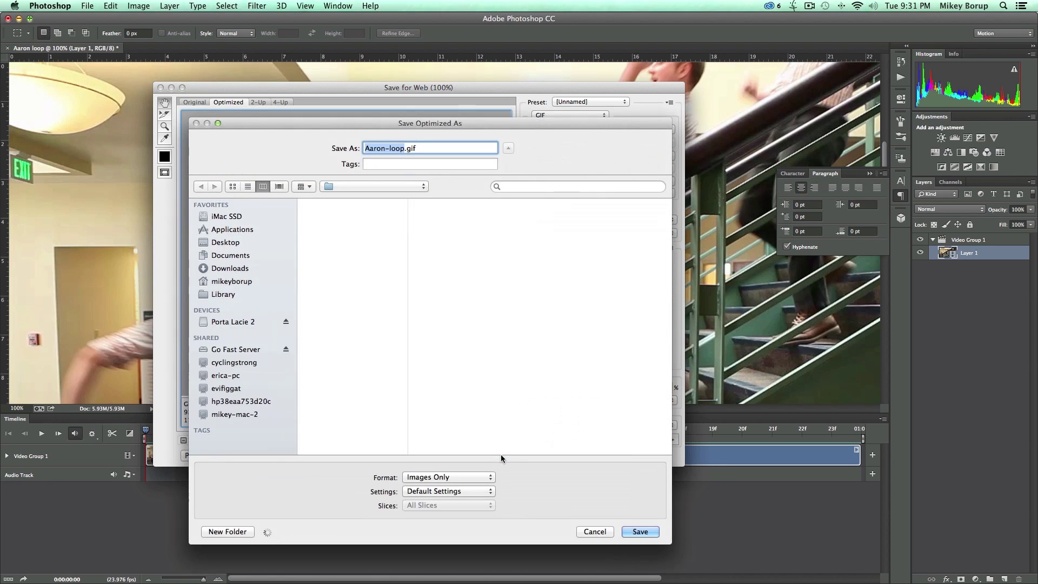
pyautogui.click(639, 532)
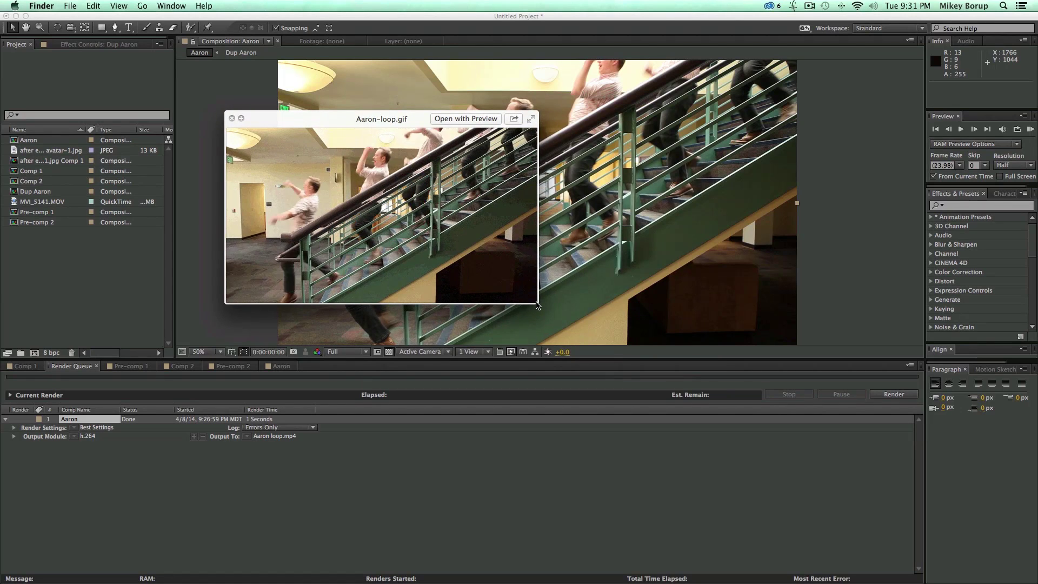
# - Enlarge and reposition the Aaron-loop.gif preview, watch it loop, then close it
pyautogui.moveTo(538, 303); pyautogui.dragTo(725, 410)
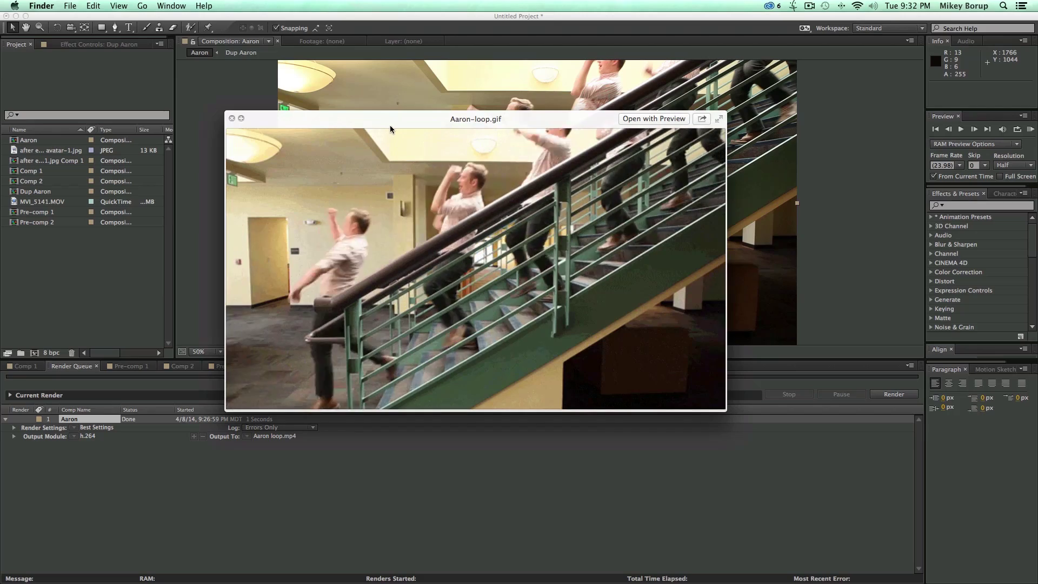
pyautogui.moveTo(392, 121); pyautogui.dragTo(402, 115)
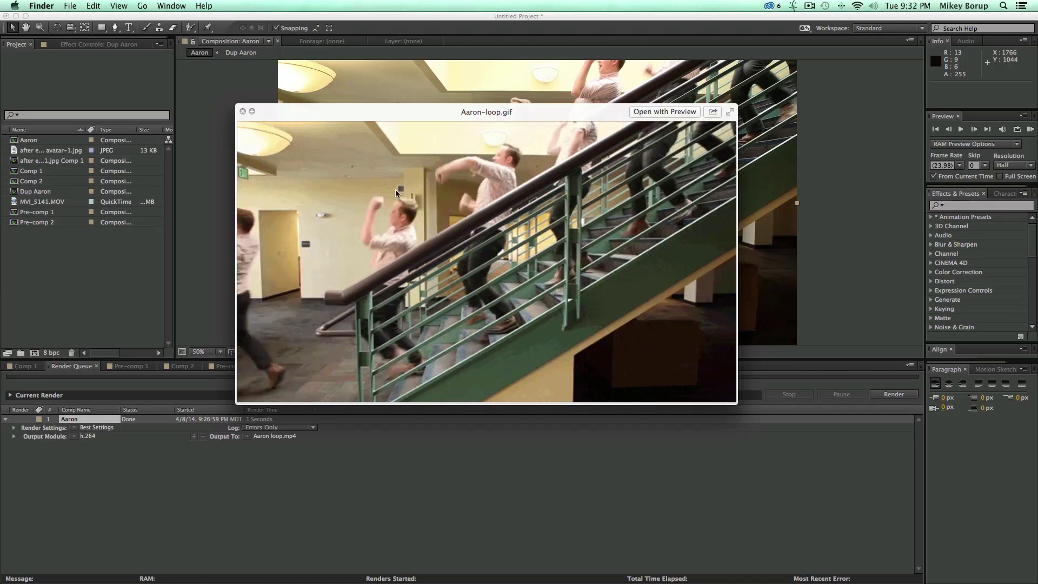
pyautogui.click(215, 278)
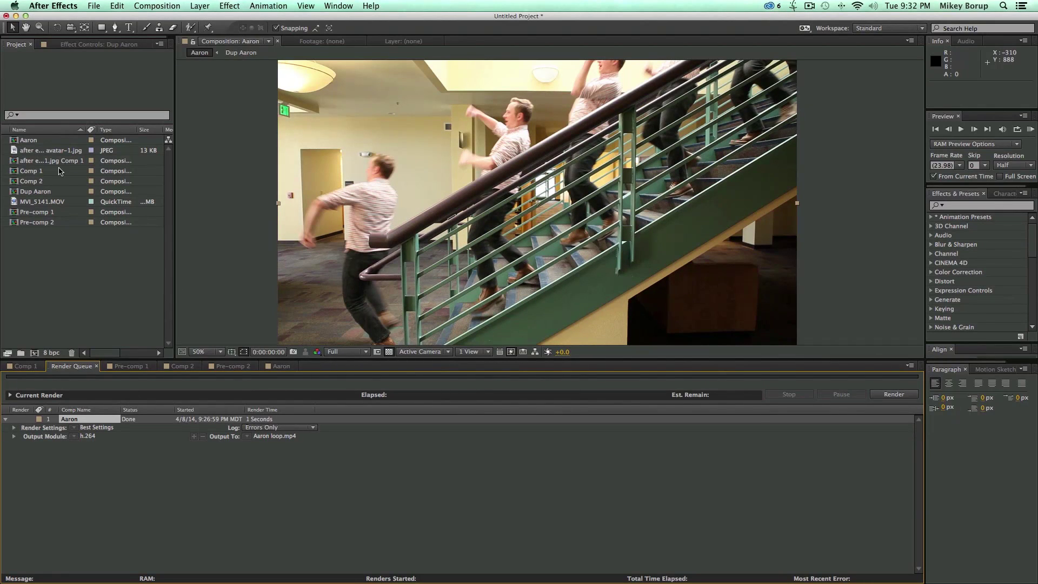
# - Open MVI_5141.MOV in the Footage viewer and scrub to about 14s where the man appears
pyautogui.doubleClick(20, 202)
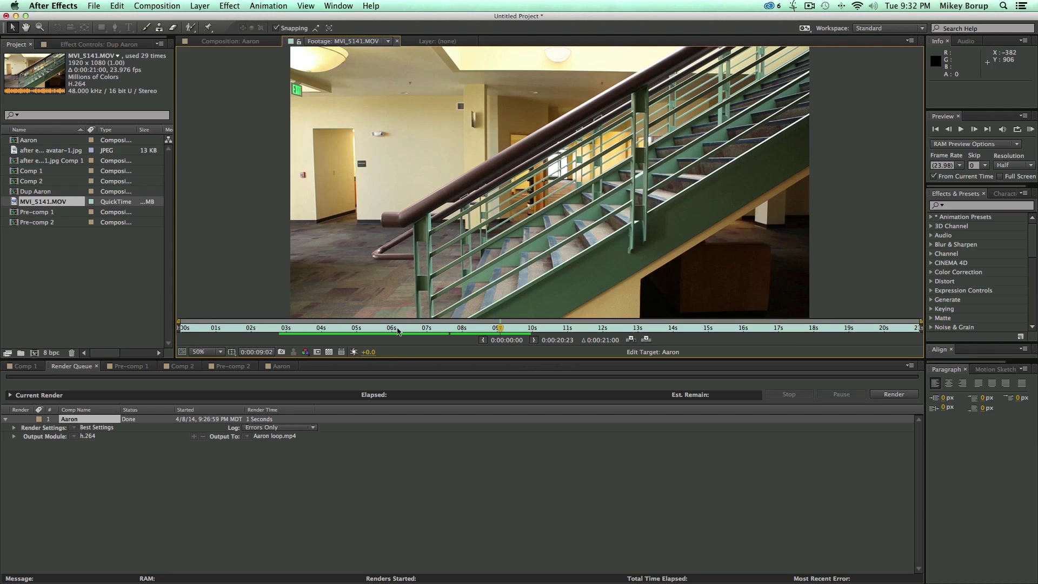
pyautogui.moveTo(563, 331); pyautogui.dragTo(707, 328)
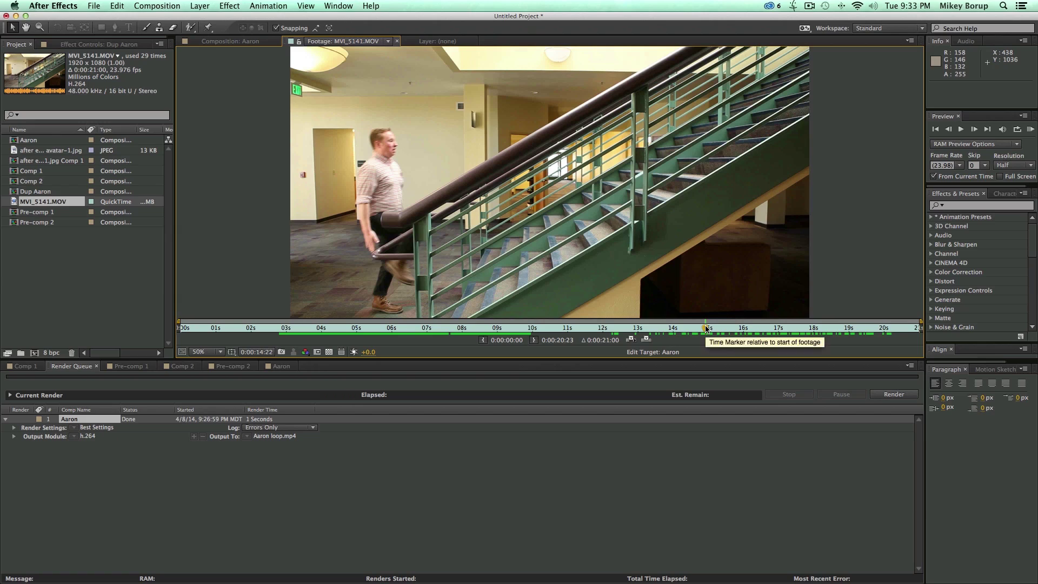